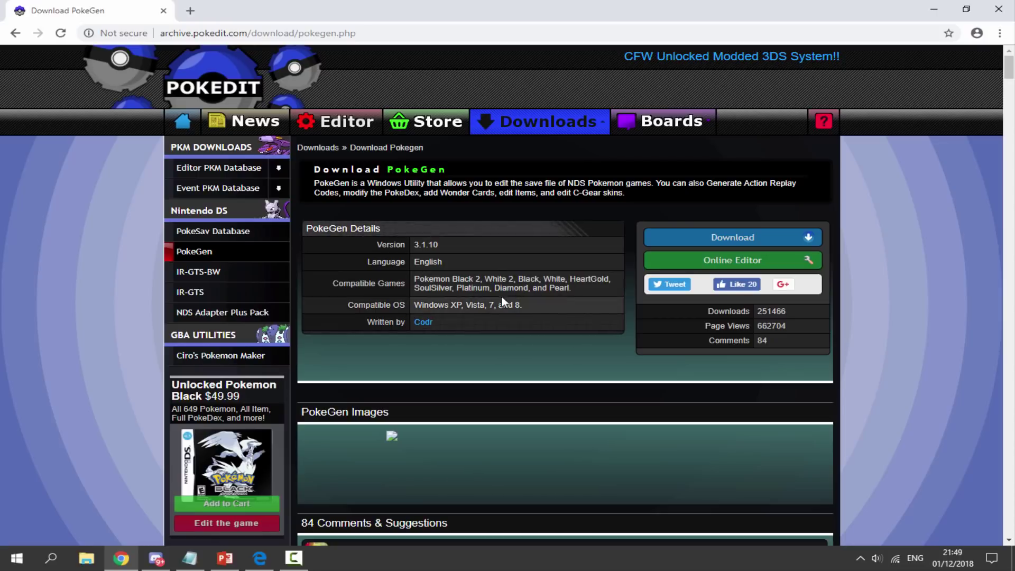
Download the PokeGen archive from the PokeGen page and dismiss the browser's download notice.
{"action": "left_click", "coordinate": [895, 227]}
{"action": "left_click", "coordinate": [739, 240]}
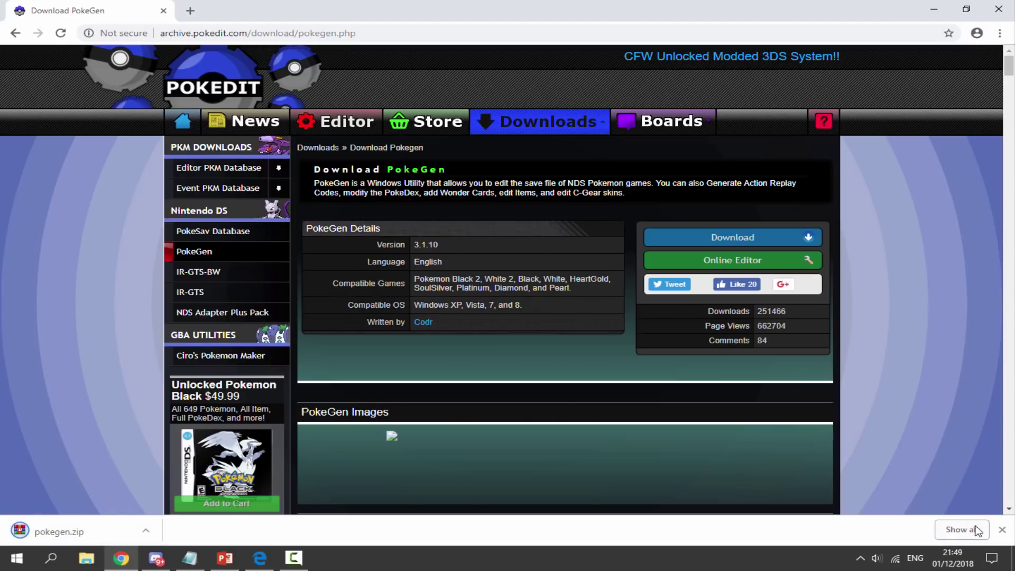
{"action": "left_click", "coordinate": [1001, 529]}
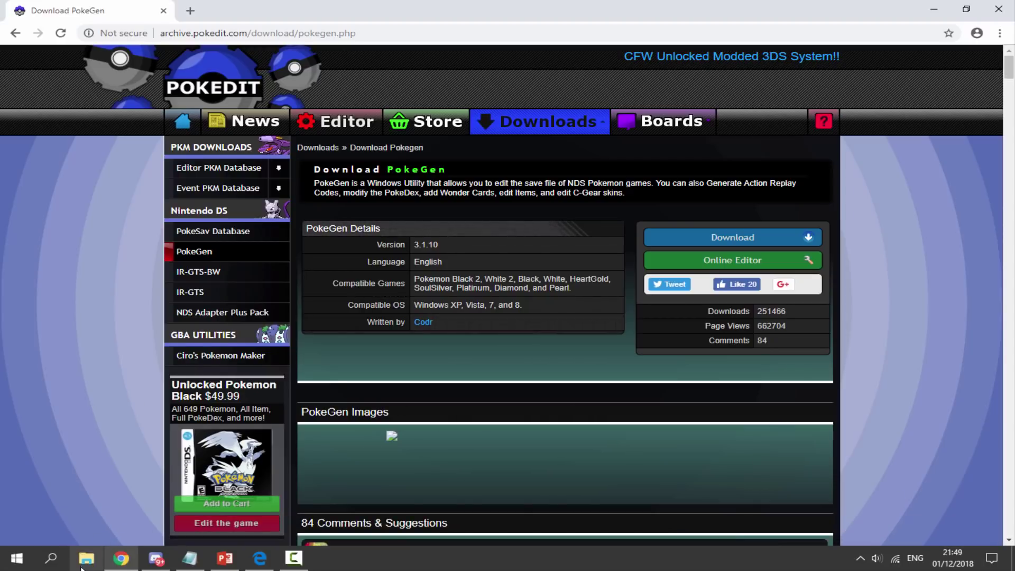
Switch to File Explorer and open pokegen.zip from the Downloads folder.
{"action": "left_click", "coordinate": [84, 564]}
{"action": "double_click", "coordinate": [724, 156]}
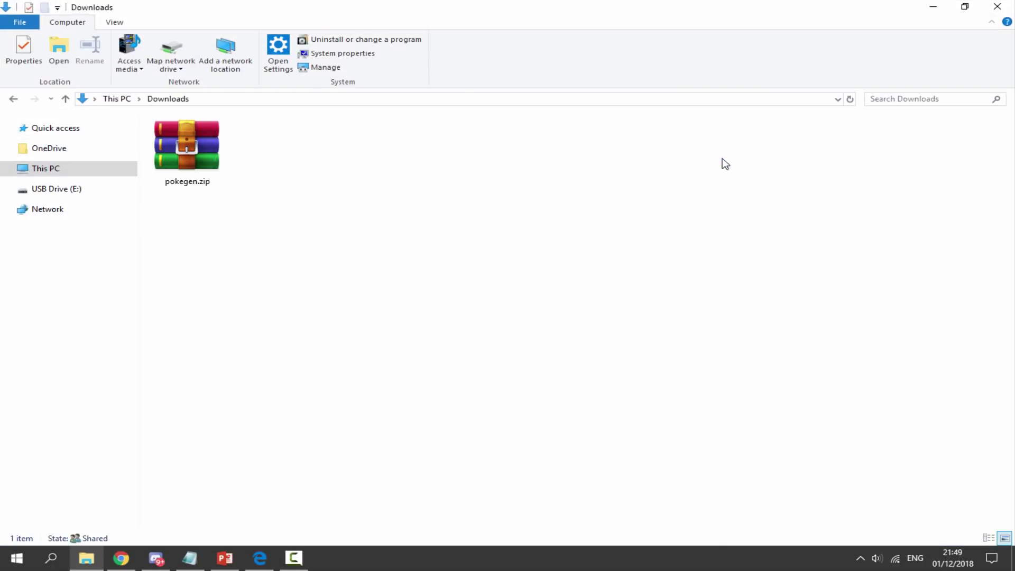
{"action": "left_click", "coordinate": [205, 182]}
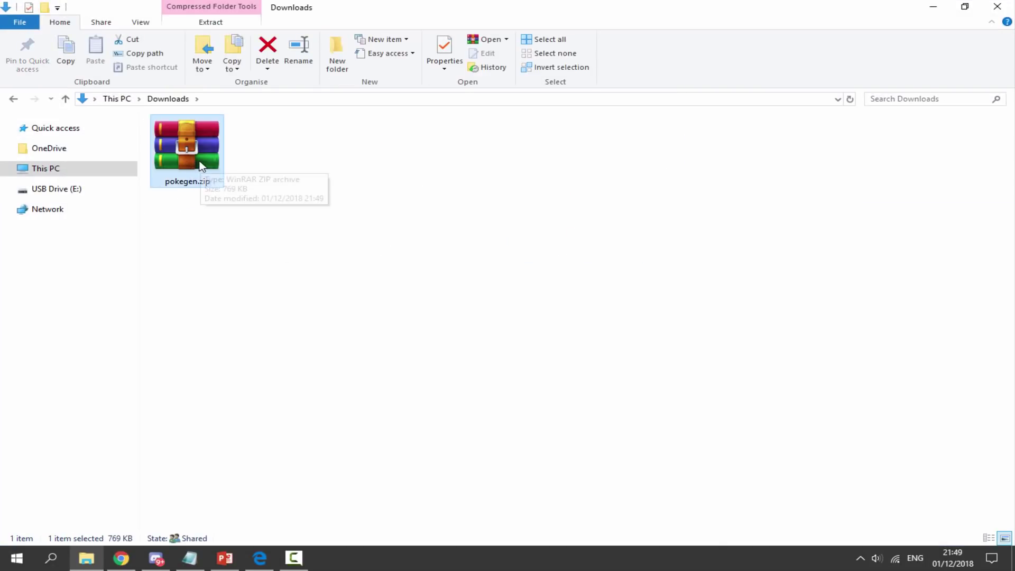
{"action": "double_click", "coordinate": [202, 155]}
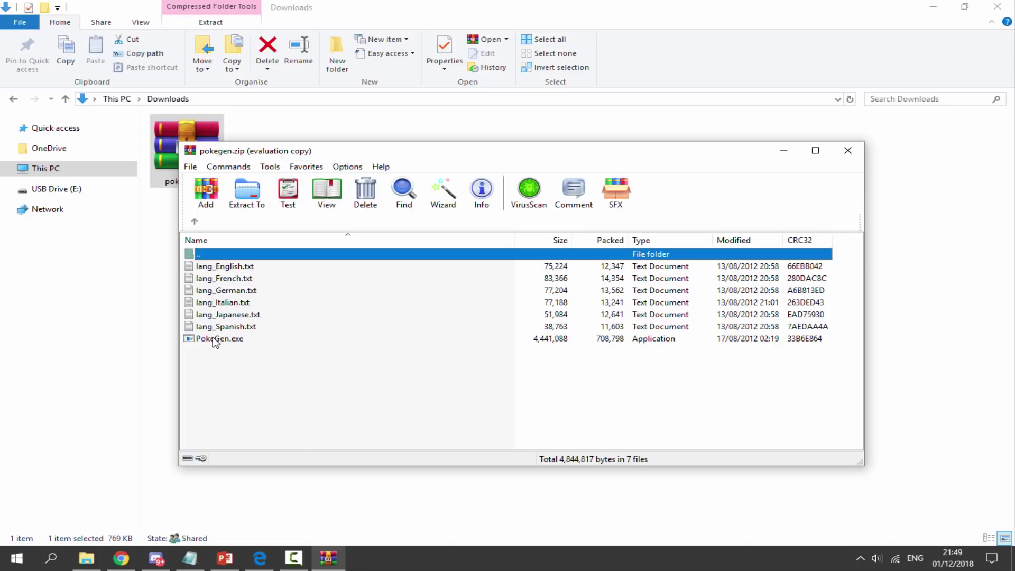
Launch PokeGen.exe from the archive and minimize the archive window.
{"action": "left_click", "coordinate": [217, 339]}
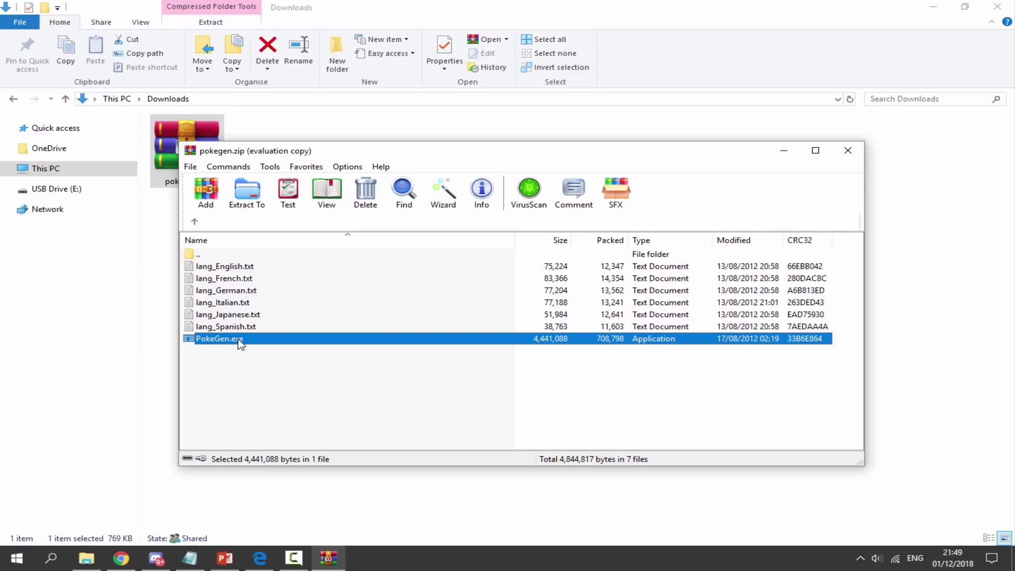
{"action": "double_click", "coordinate": [239, 341]}
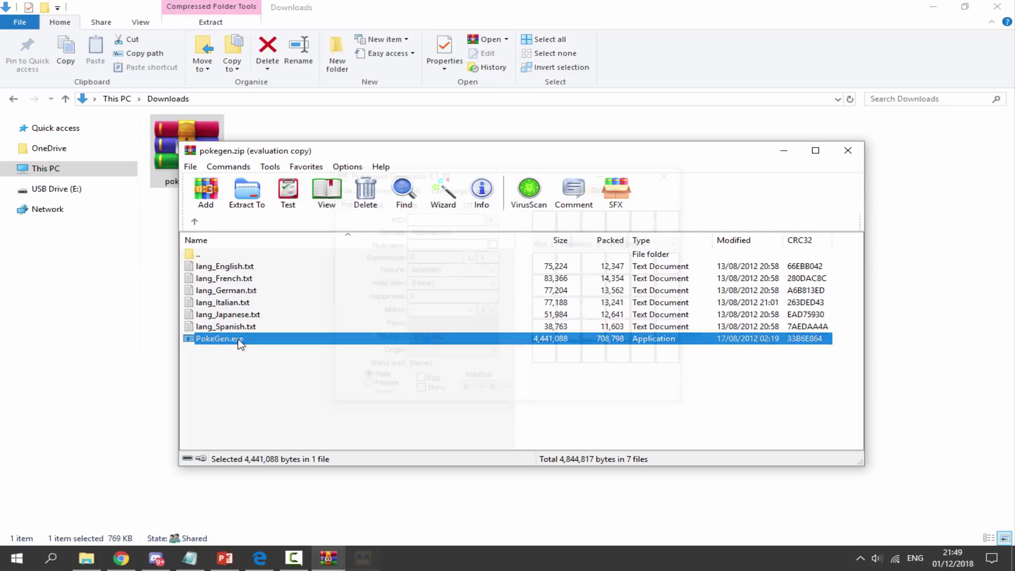
{"action": "left_click", "coordinate": [782, 153]}
{"action": "left_click_drag", "start_coordinate": [499, 179], "coordinate": [493, 175]}
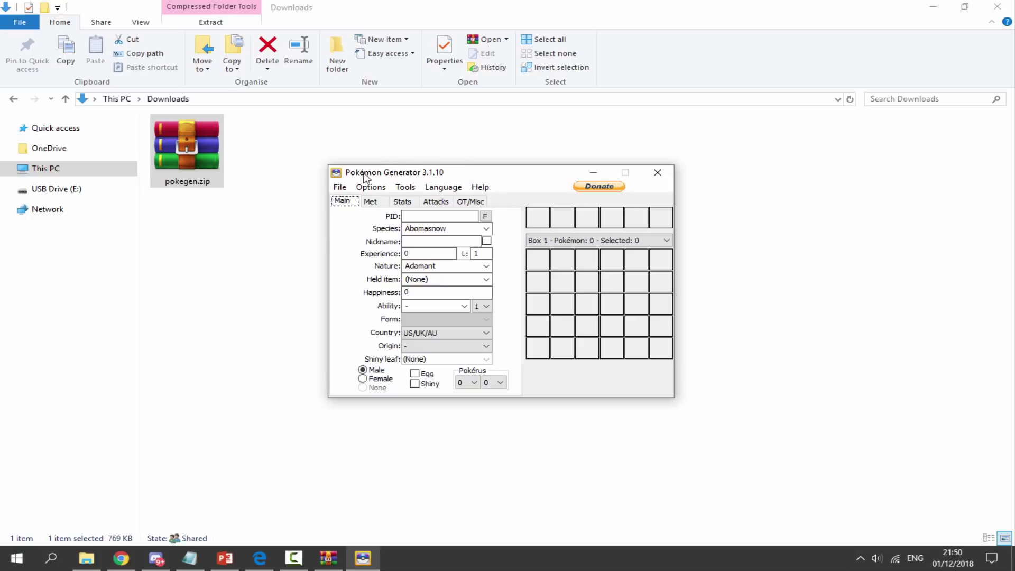
Open the save file Pokemon_Diamond_USA_NDS-LGC.nds.sav from the USB drive in Pokémon Generator.
{"action": "left_click", "coordinate": [340, 188]}
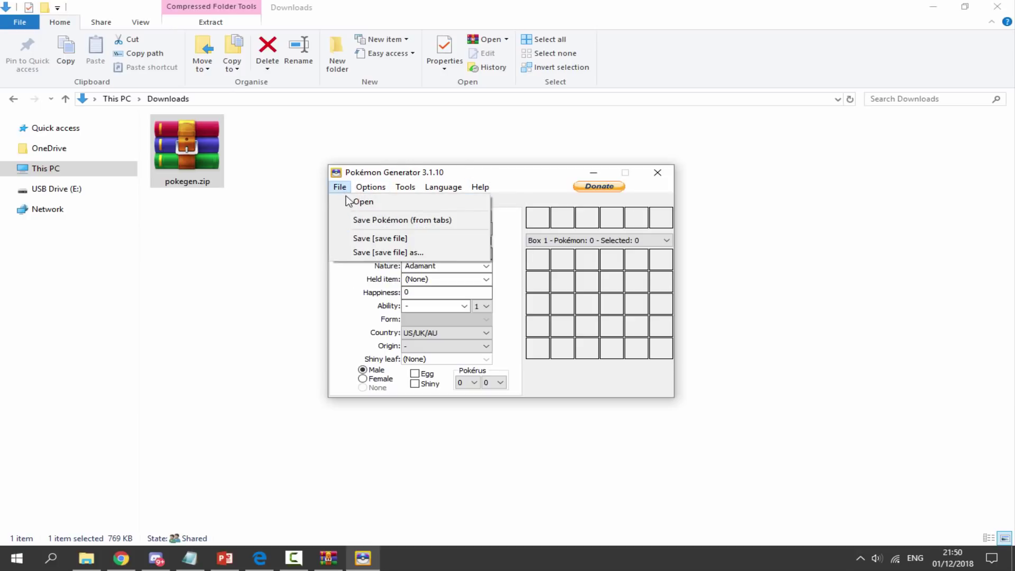
{"action": "left_click", "coordinate": [349, 202]}
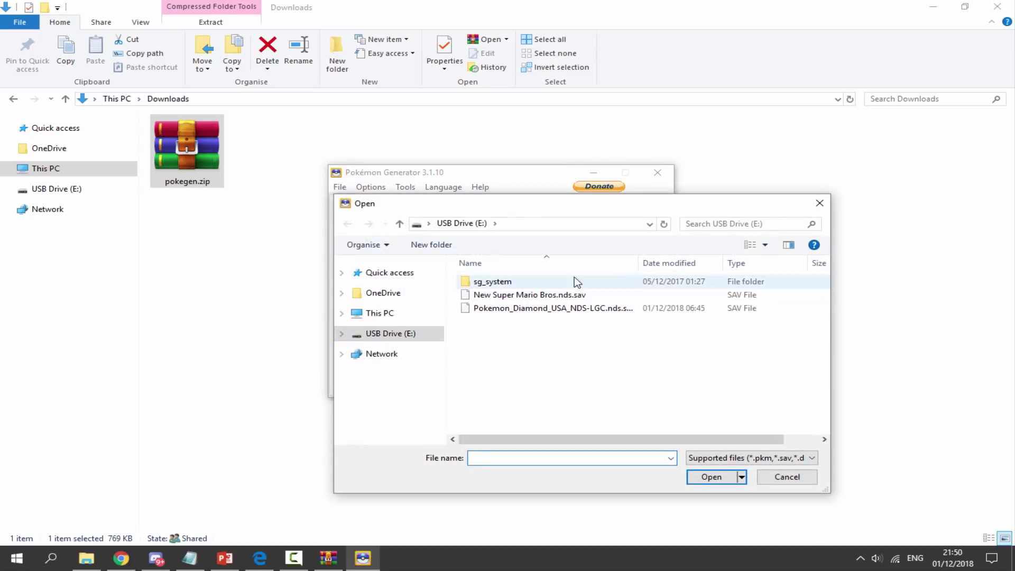
{"action": "left_click_drag", "start_coordinate": [638, 263], "coordinate": [675, 263]}
{"action": "left_click", "coordinate": [591, 312]}
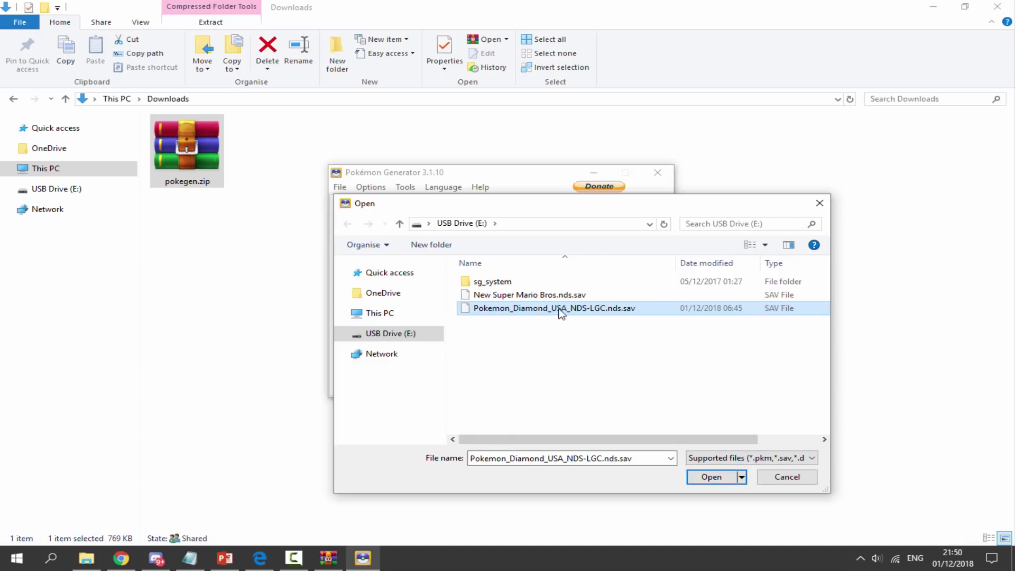
{"action": "left_click", "coordinate": [711, 477]}
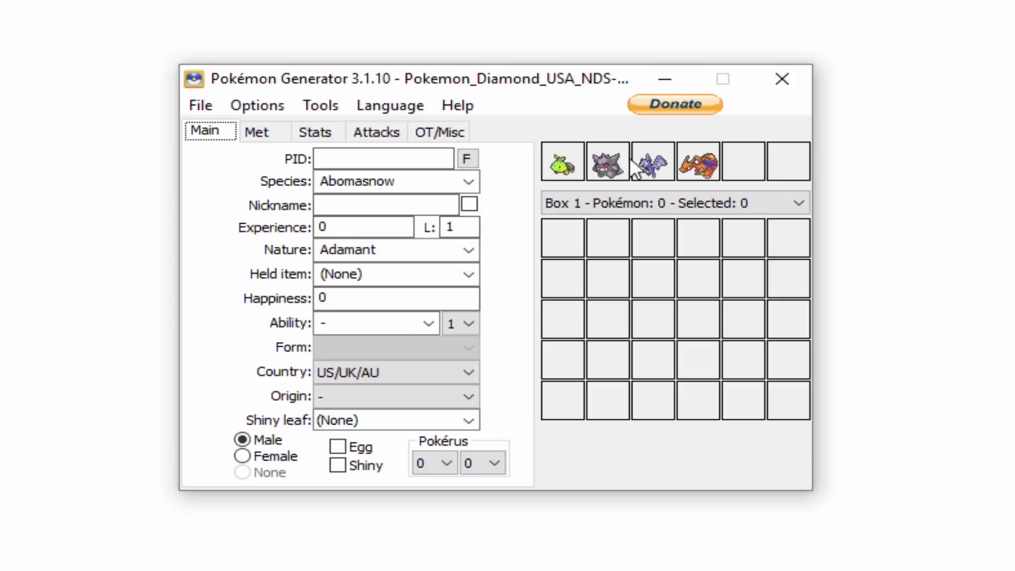
Delete the second, third and fourth Pokémon from the party, keeping only the first one.
{"action": "mouse_move", "coordinate": [409, 154]}
{"action": "right_click", "coordinate": [621, 154]}
{"action": "left_click", "coordinate": [669, 266]}
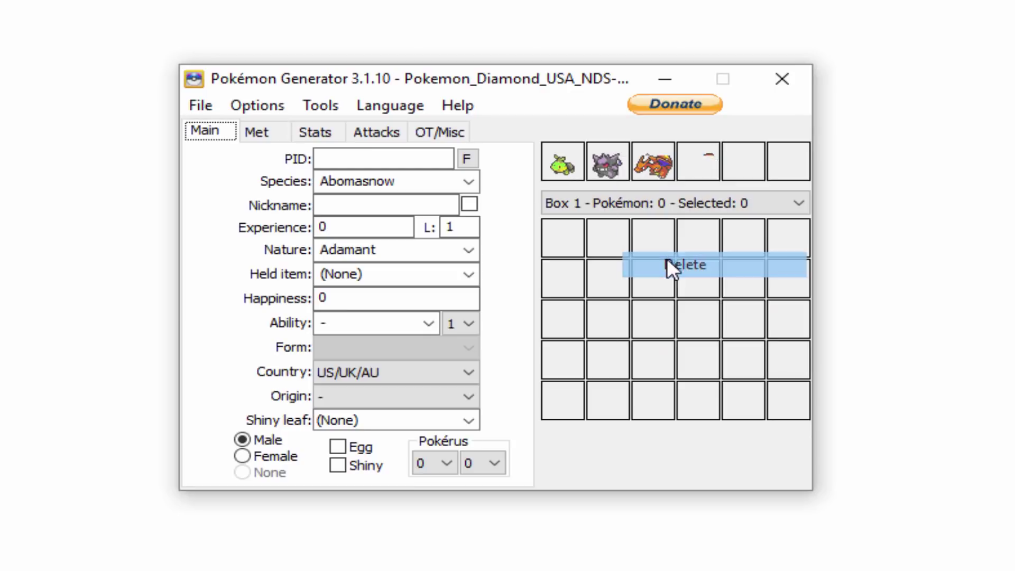
{"action": "right_click", "coordinate": [613, 165]}
{"action": "left_click", "coordinate": [659, 270]}
{"action": "right_click", "coordinate": [612, 173]}
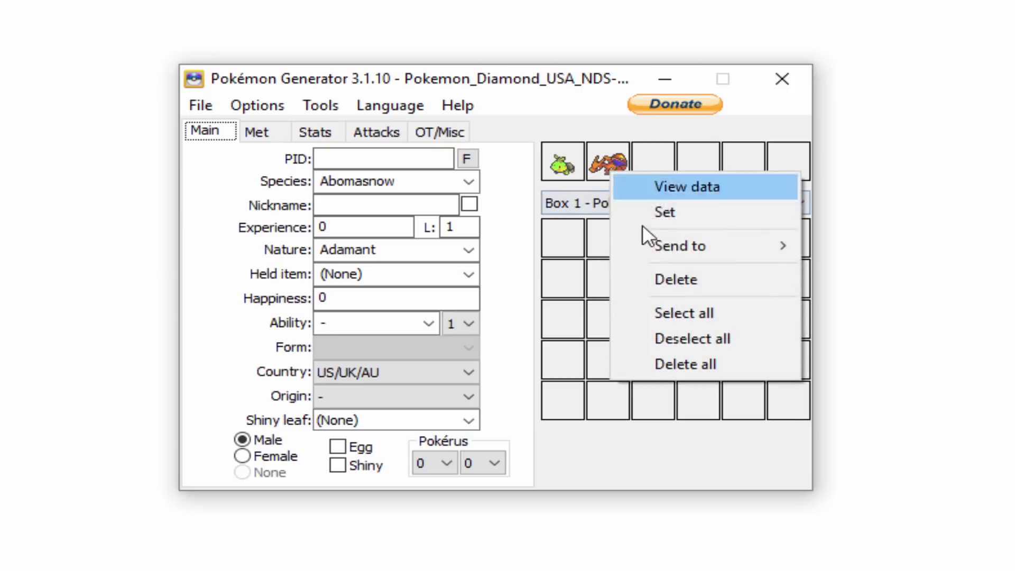
{"action": "left_click", "coordinate": [661, 278]}
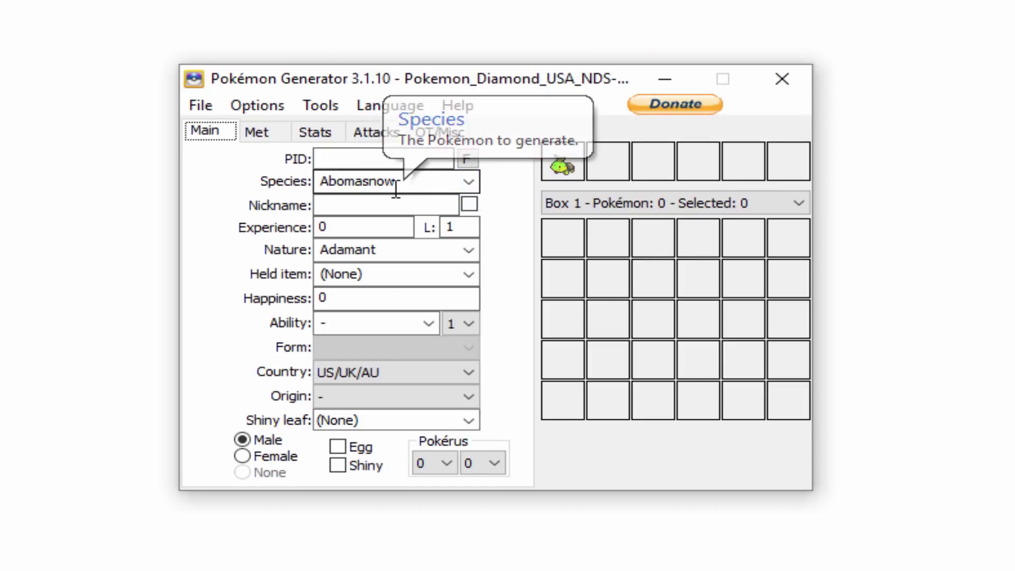
Set the species of the Pokémon to generate to Gengar.
{"action": "mouse_move", "coordinate": [417, 183]}
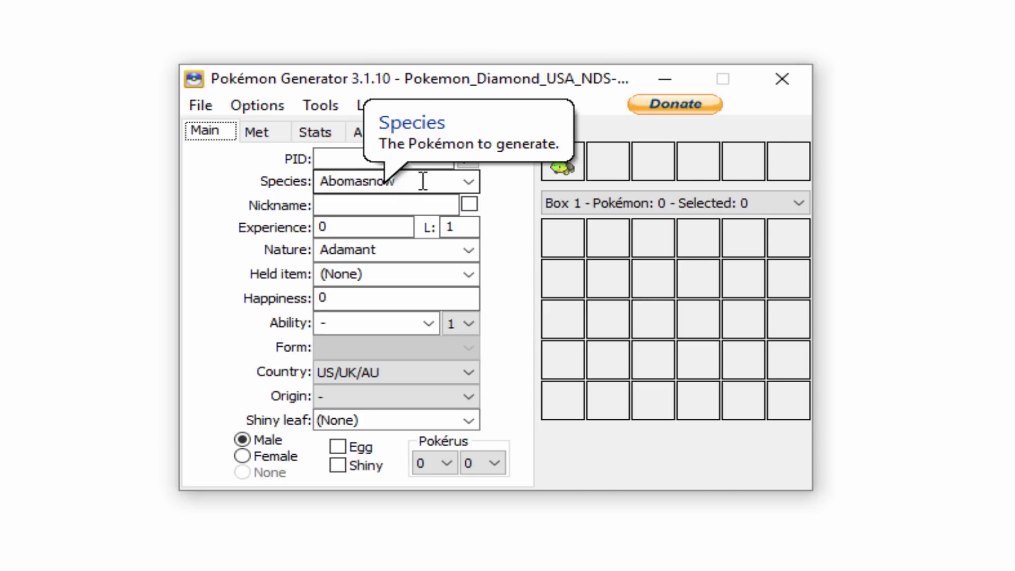
{"action": "left_click", "coordinate": [468, 182]}
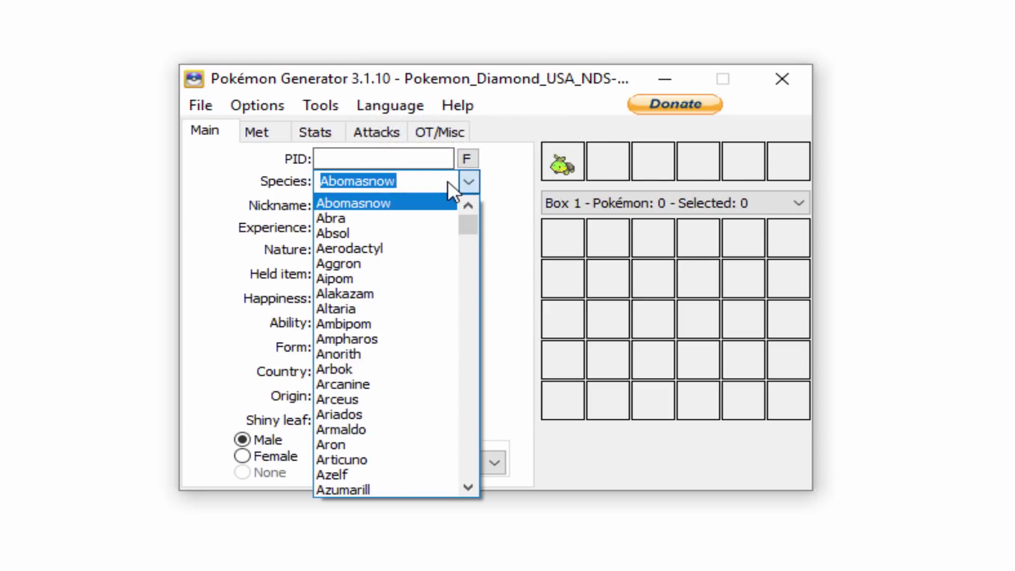
{"action": "type", "text": "Ge"}
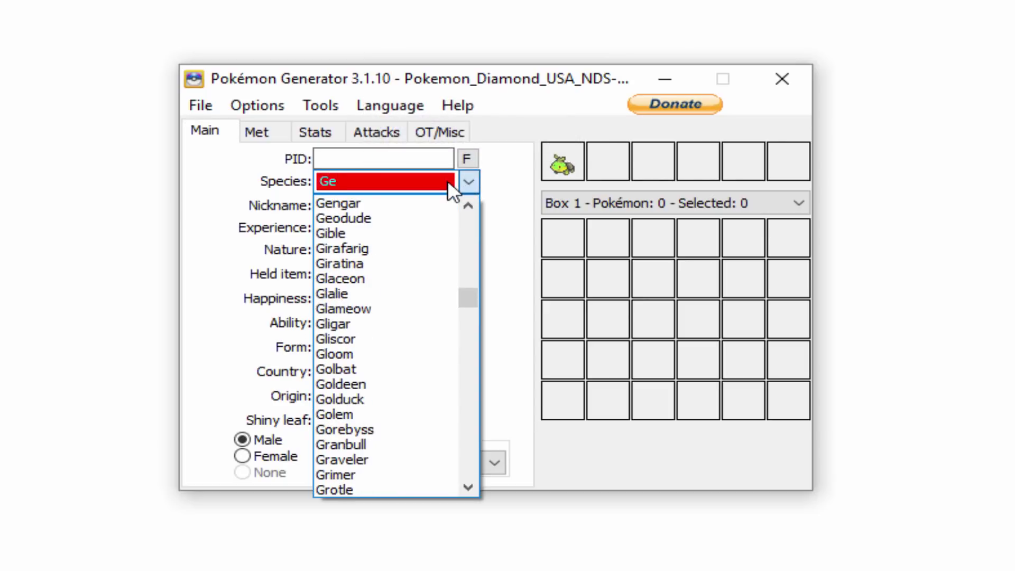
{"action": "left_click", "coordinate": [389, 204]}
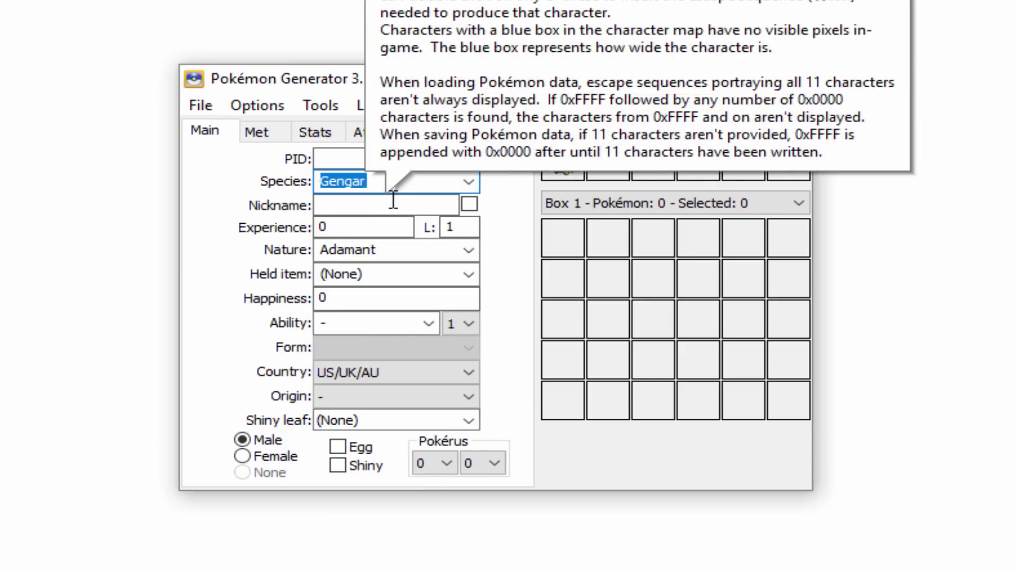
Enter the nickname りるれろゅやゃ for the Gengar using the in-game character map, and close the map.
{"action": "left_click", "coordinate": [392, 204]}
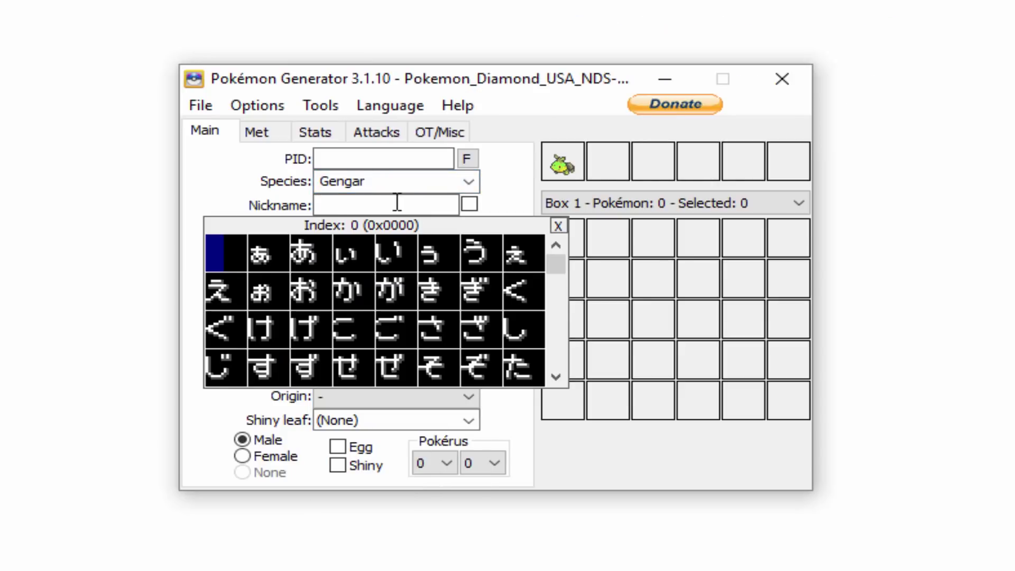
{"action": "mouse_move", "coordinate": [361, 199]}
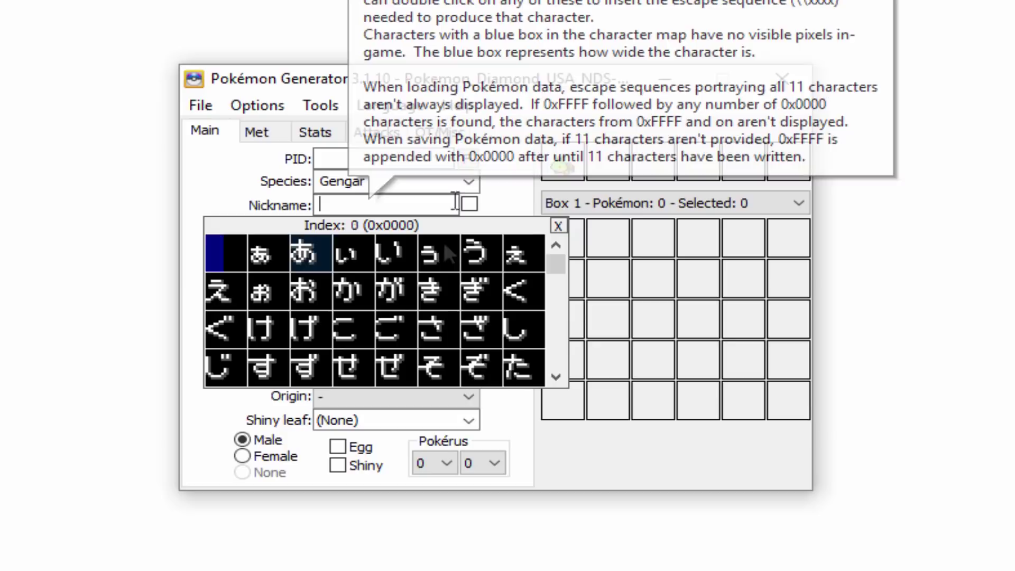
{"action": "scroll", "coordinate": [443, 249], "scroll_direction": "down", "scroll_amount": 3}
{"action": "left_click", "coordinate": [312, 283]}
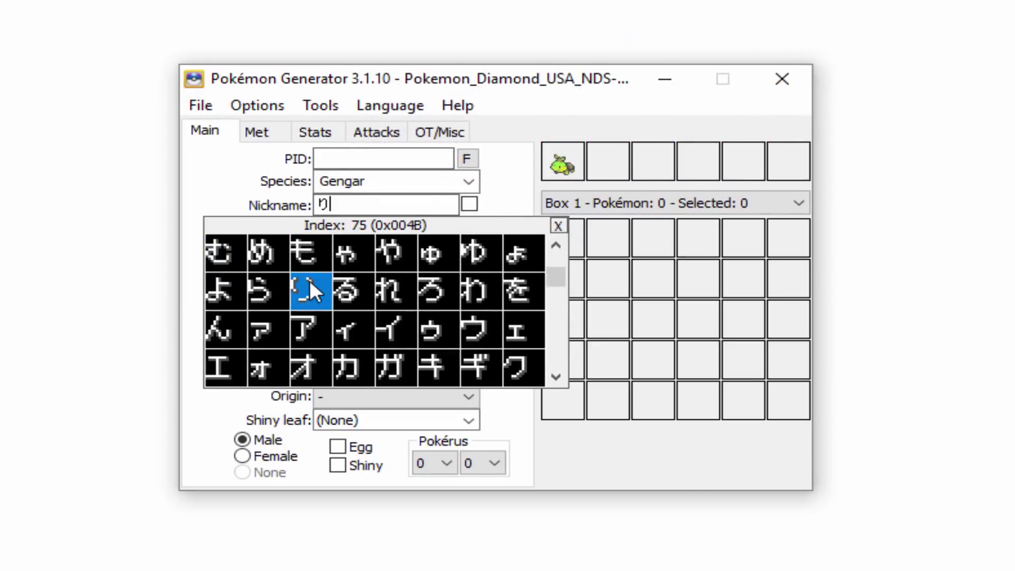
{"action": "left_click", "coordinate": [353, 285]}
{"action": "left_click", "coordinate": [408, 289]}
{"action": "left_click", "coordinate": [426, 290]}
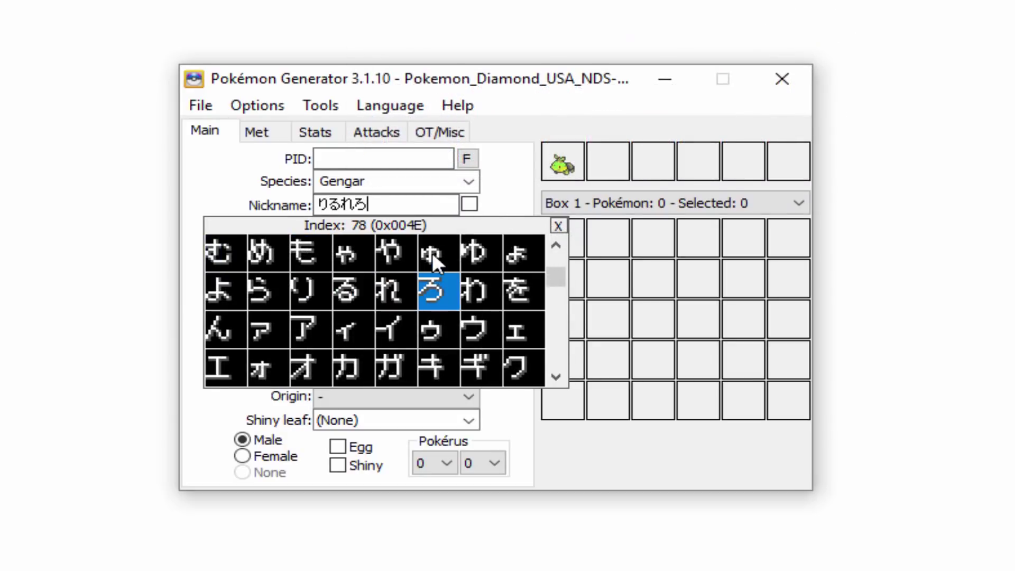
{"action": "left_click", "coordinate": [430, 252]}
{"action": "left_click", "coordinate": [399, 249]}
{"action": "left_click", "coordinate": [363, 247]}
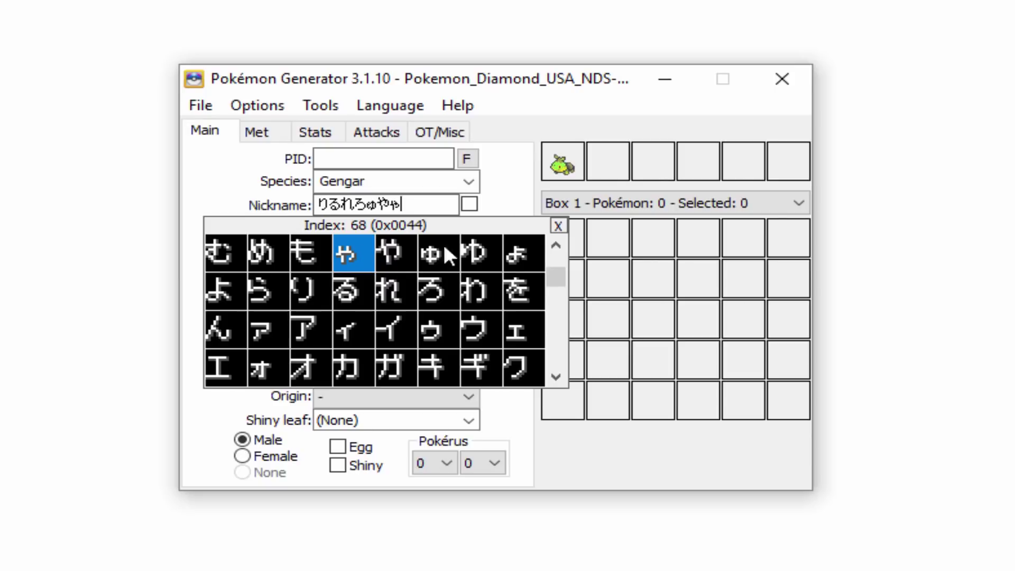
{"action": "left_click", "coordinate": [558, 226]}
{"action": "mouse_move", "coordinate": [384, 205]}
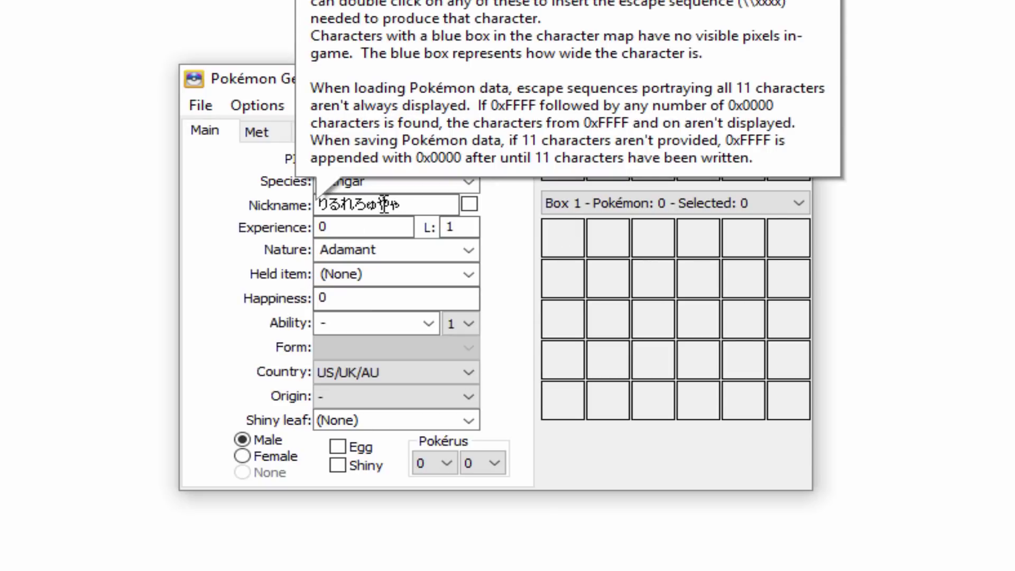
Set the Gengar's level to 80 and its nature to Brave.
{"action": "mouse_move", "coordinate": [376, 227]}
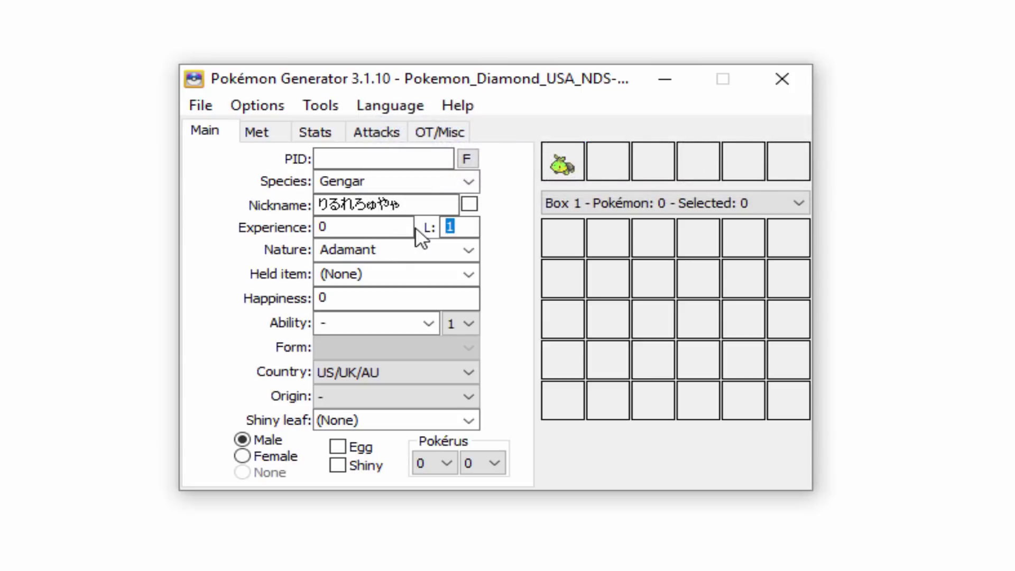
{"action": "type", "text": "80"}
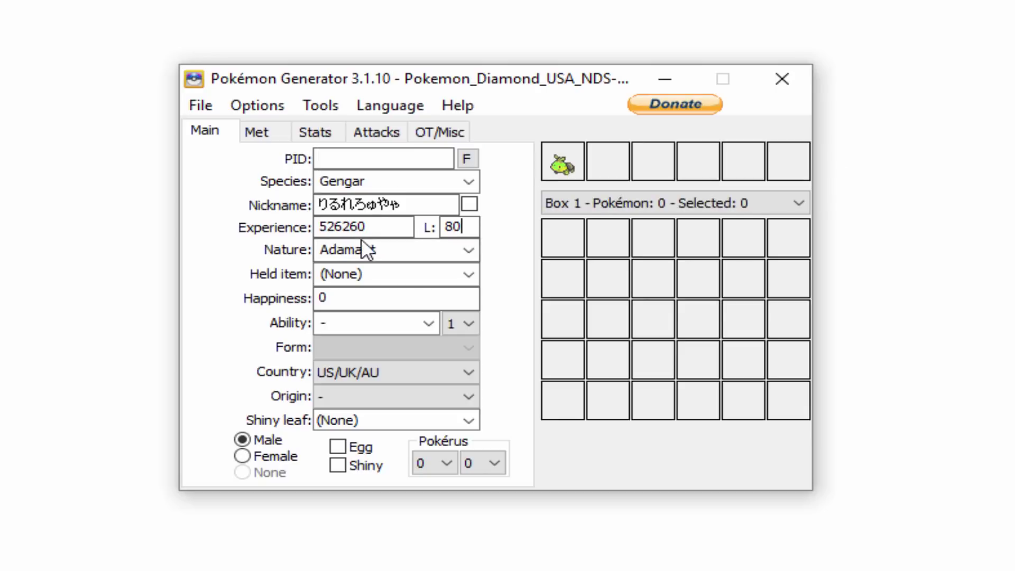
{"action": "left_click", "coordinate": [469, 250]}
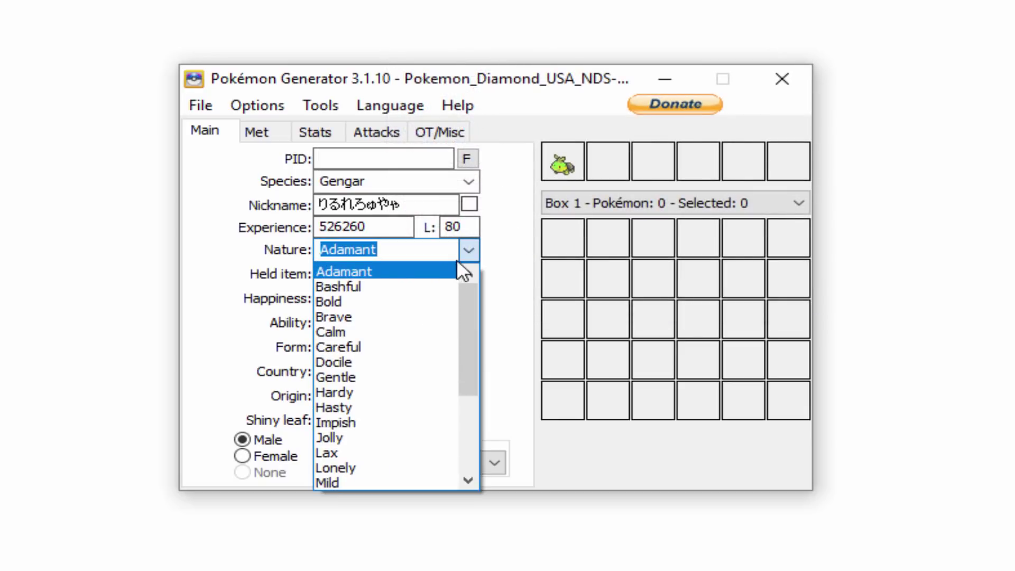
{"action": "left_click", "coordinate": [365, 317]}
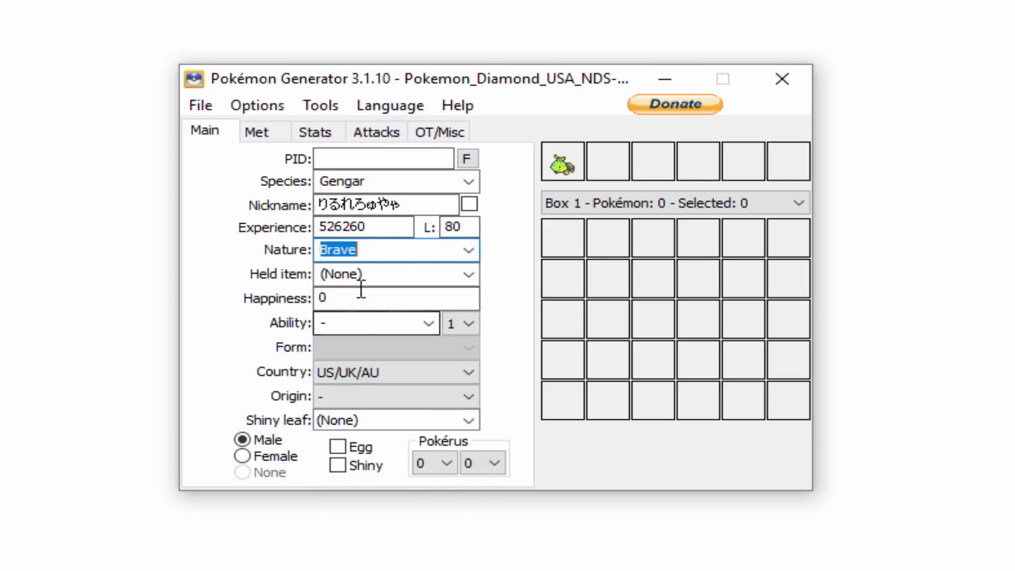
Give the Gengar a Babiri Berry as held item and set its happiness to 255.
{"action": "left_click", "coordinate": [467, 275]}
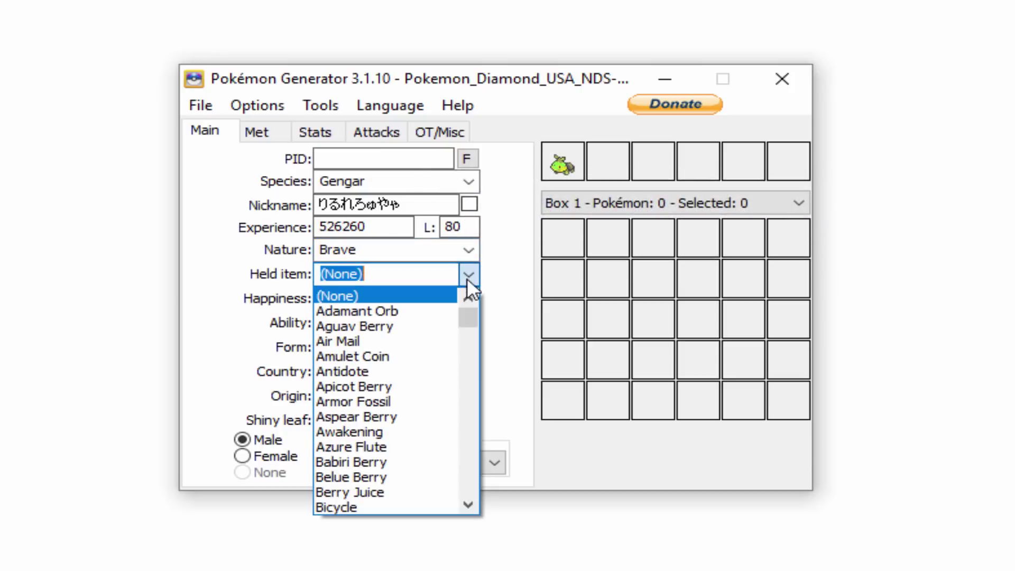
{"action": "left_click", "coordinate": [375, 462]}
{"action": "left_click", "coordinate": [383, 297]}
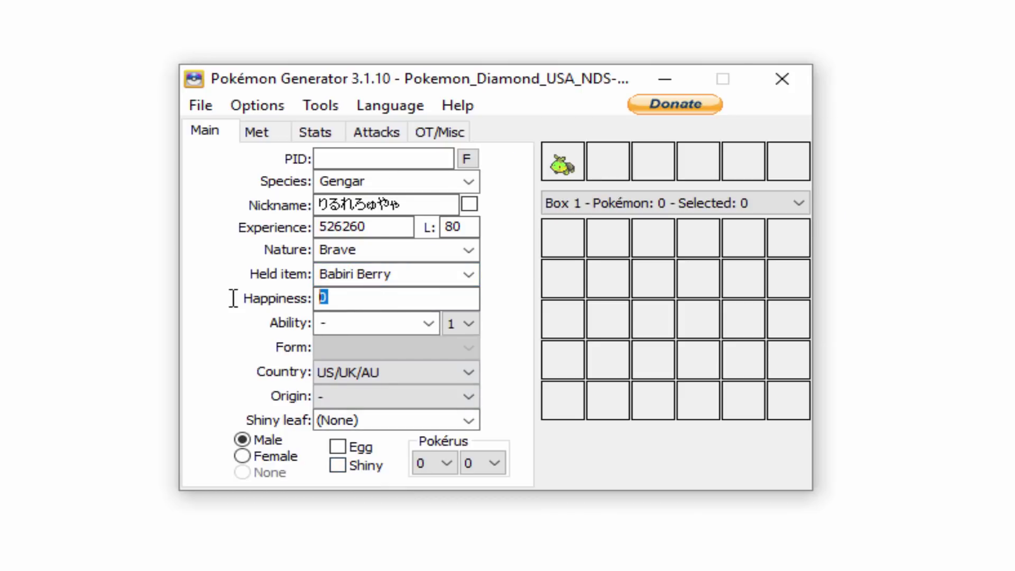
{"action": "type", "text": "767"}
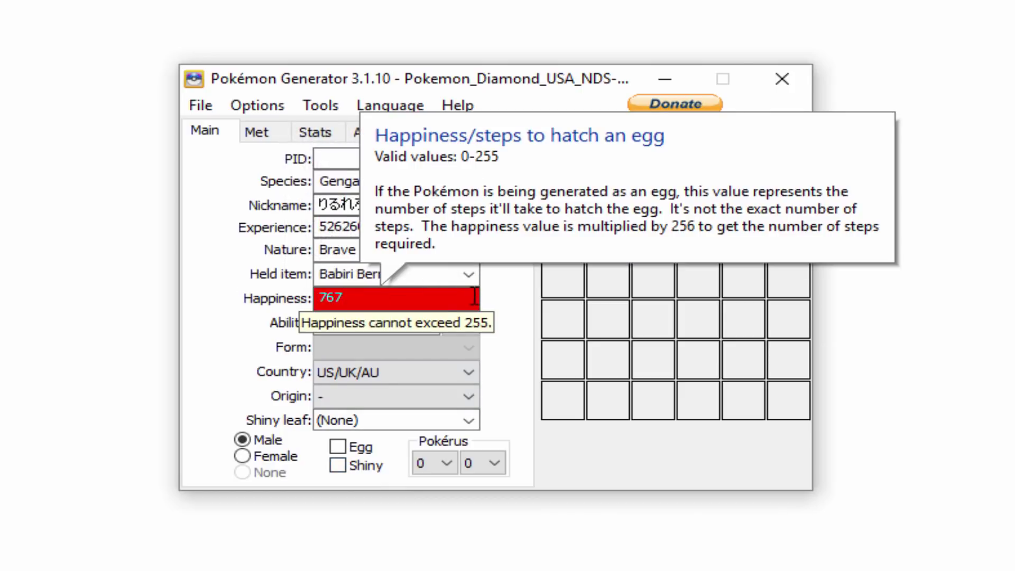
{"action": "key", "text": "BackSpace"}
{"action": "key", "text": "BackSpace"}
{"action": "key", "text": "BackSpace"}
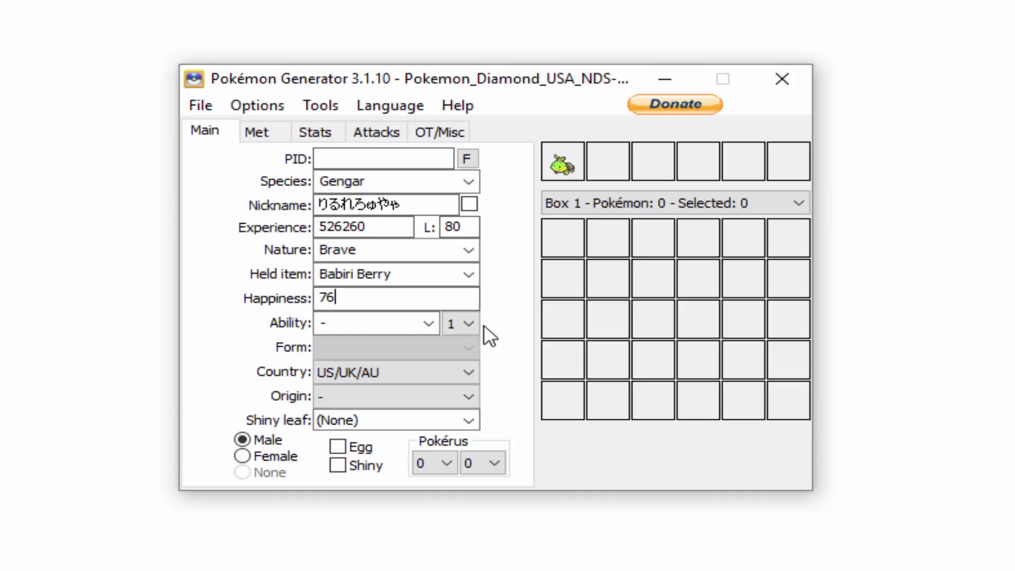
{"action": "type", "text": "255"}
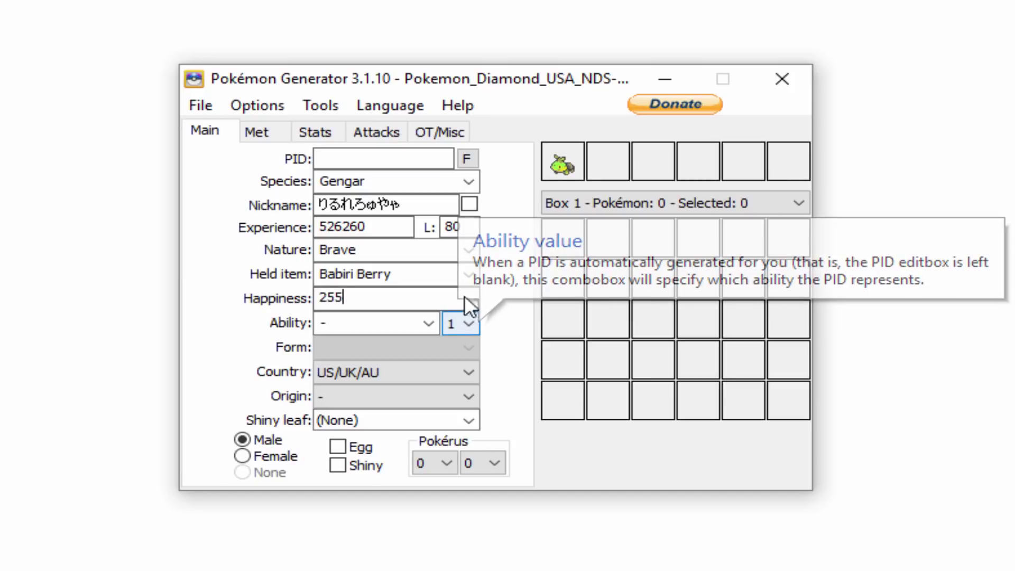
Set the Gengar's ability to Cute Charm with ability value 1.
{"action": "left_click", "coordinate": [428, 321]}
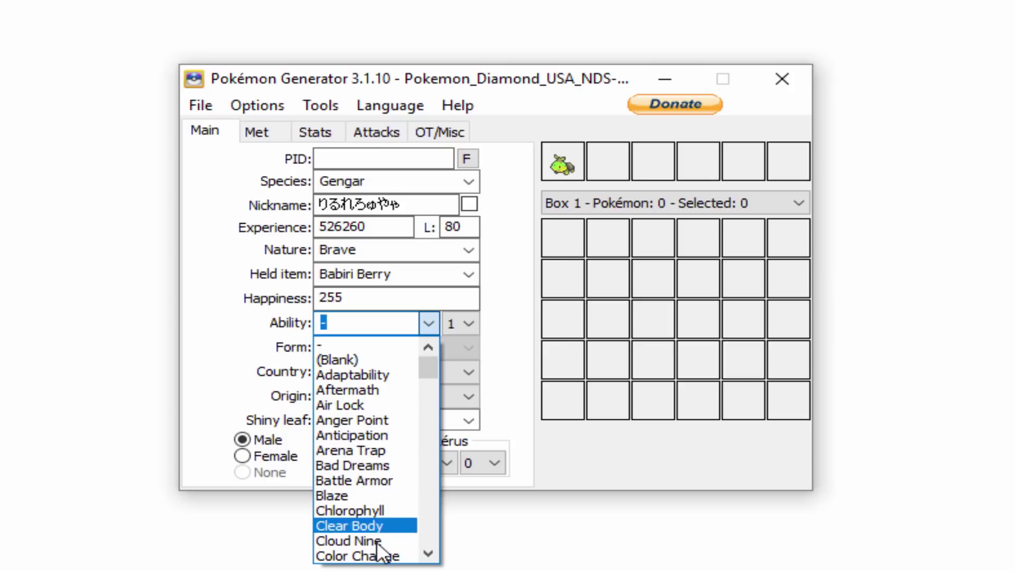
{"action": "scroll", "coordinate": [376, 542], "scroll_direction": "down", "scroll_amount": 1}
{"action": "scroll", "coordinate": [376, 543], "scroll_direction": "down", "scroll_amount": 2}
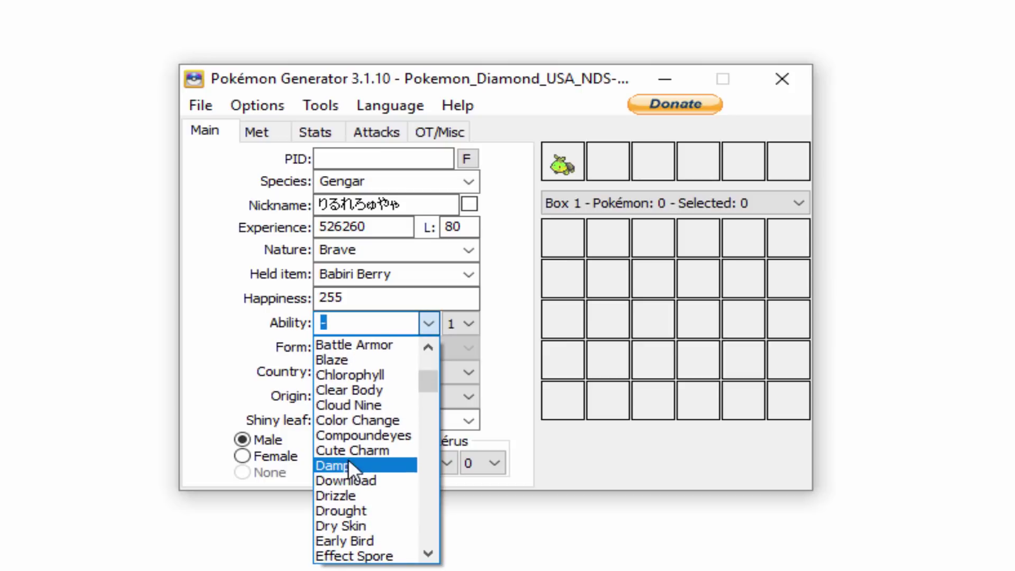
{"action": "left_click", "coordinate": [353, 452]}
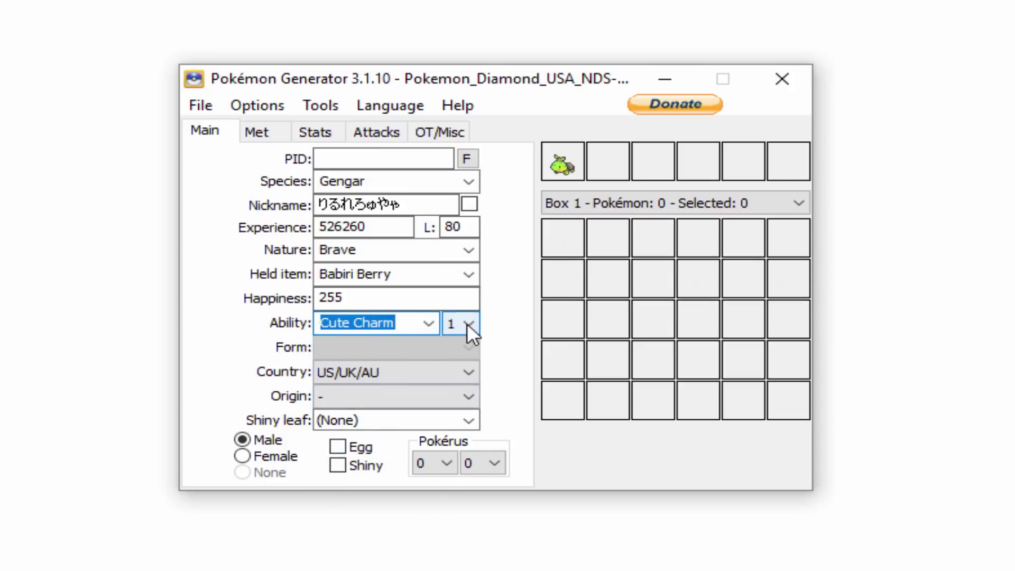
{"action": "left_click", "coordinate": [467, 322]}
{"action": "left_click", "coordinate": [494, 330]}
Set the Gengar's country to Japan and its origin game to Diamond.
{"action": "left_click", "coordinate": [376, 377]}
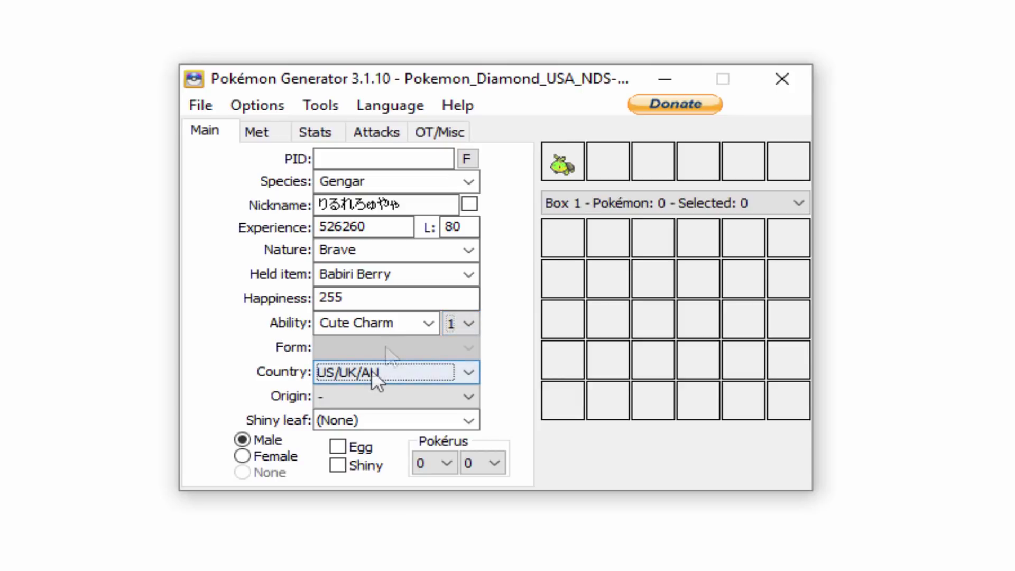
{"action": "left_click", "coordinate": [373, 371]}
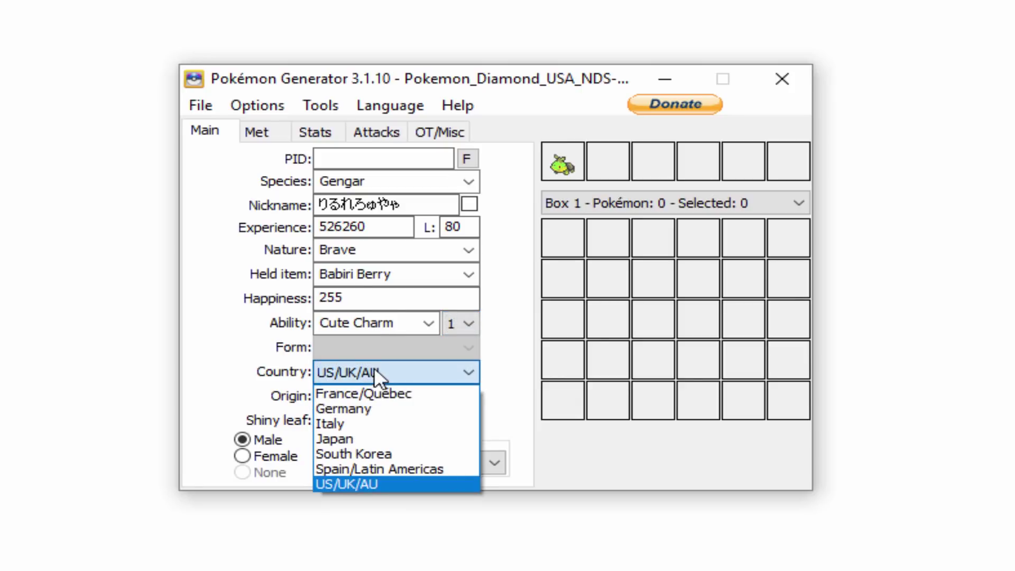
{"action": "left_click", "coordinate": [362, 438]}
{"action": "left_click", "coordinate": [395, 394]}
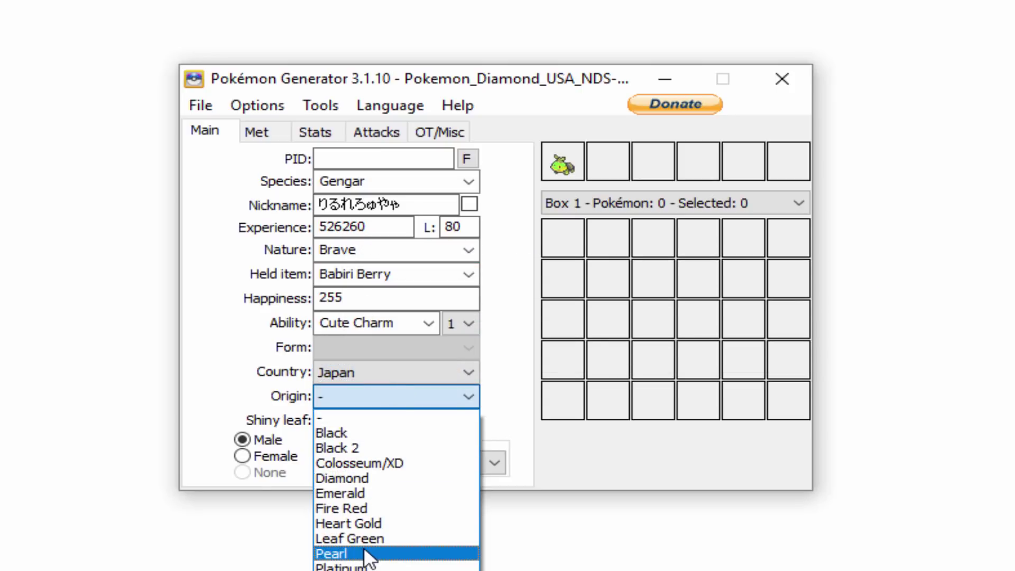
{"action": "left_click", "coordinate": [358, 478]}
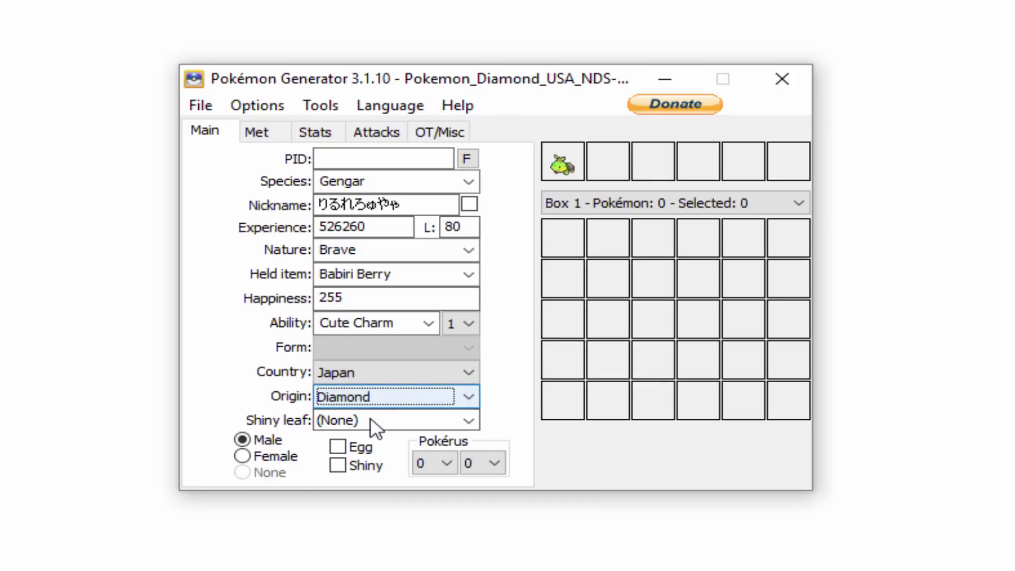
Give the Gengar the Crown shiny leaf and make it shiny.
{"action": "left_click", "coordinate": [469, 420]}
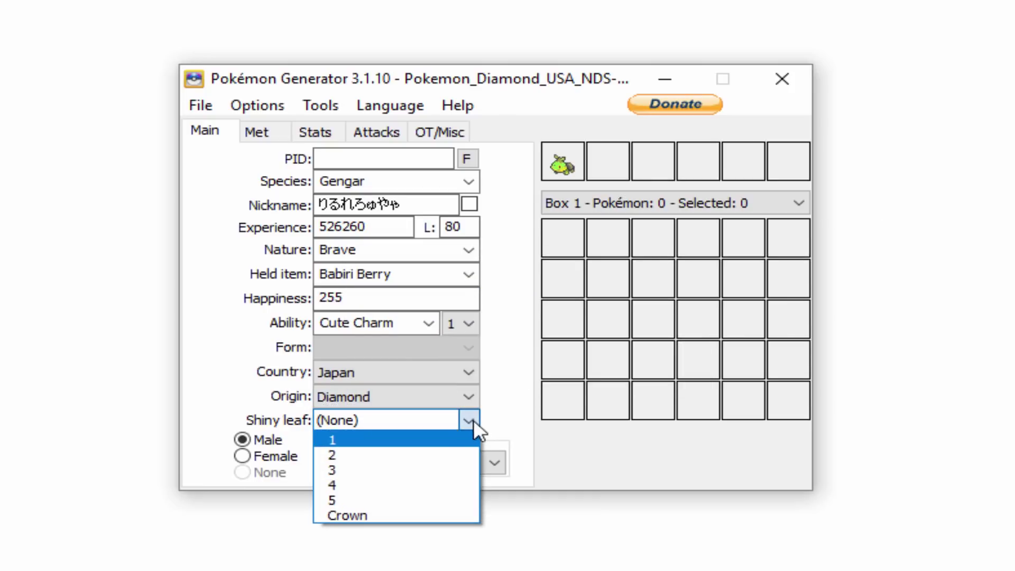
{"action": "left_click", "coordinate": [401, 515]}
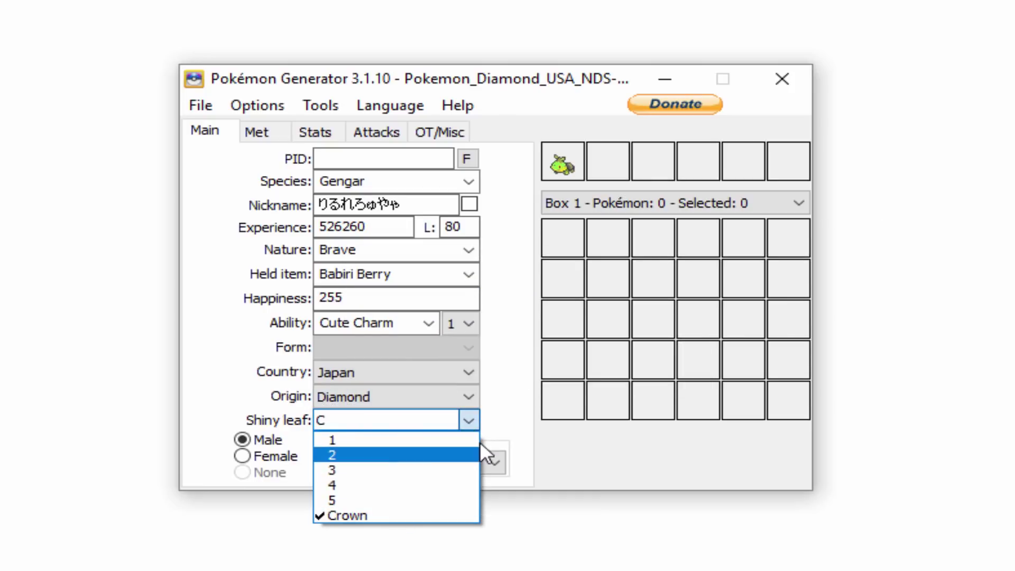
{"action": "left_click", "coordinate": [509, 428]}
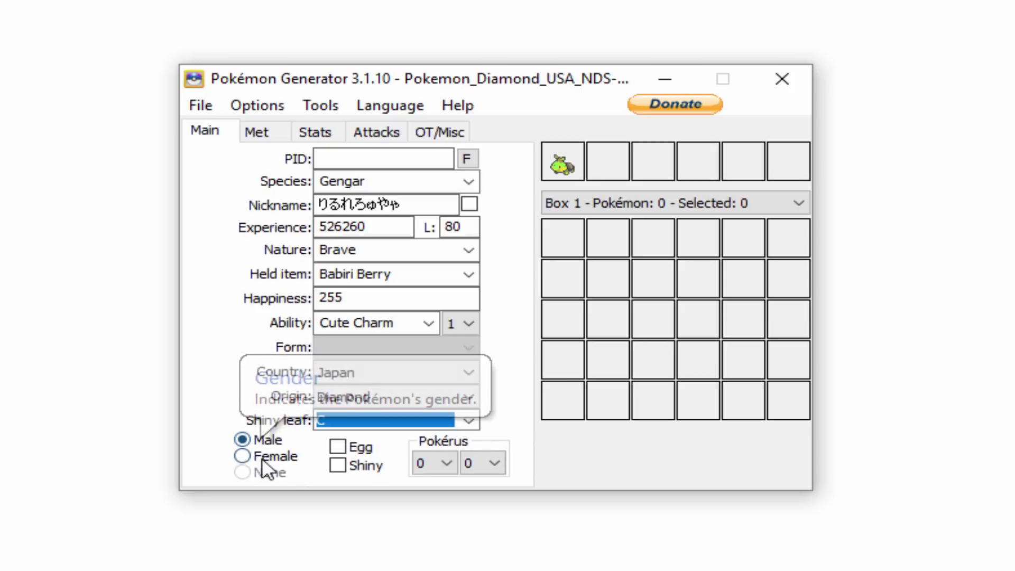
{"action": "left_click", "coordinate": [344, 465]}
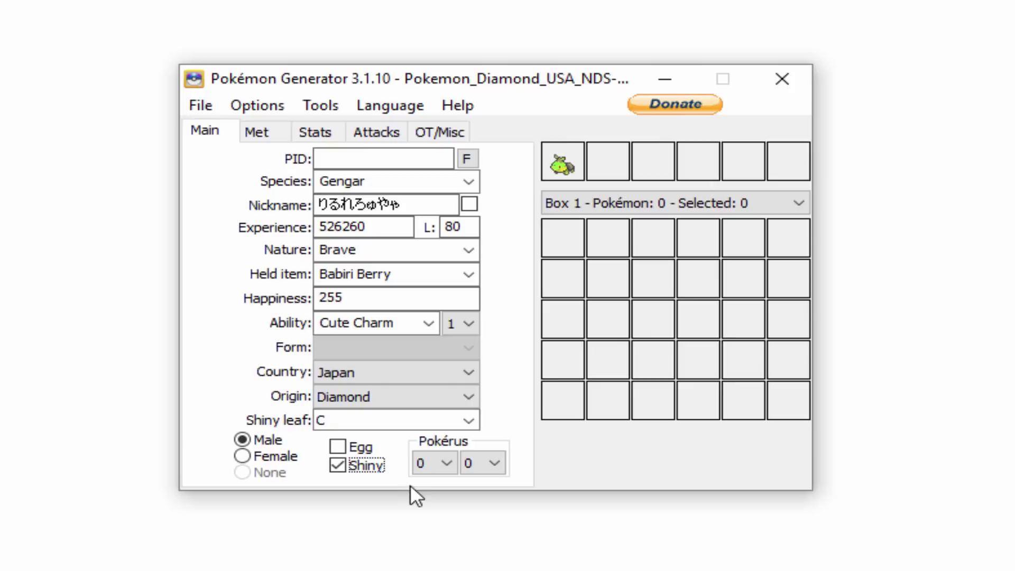
Set the ball the Gengar was met in to Heal Ball.
{"action": "left_click", "coordinate": [267, 136]}
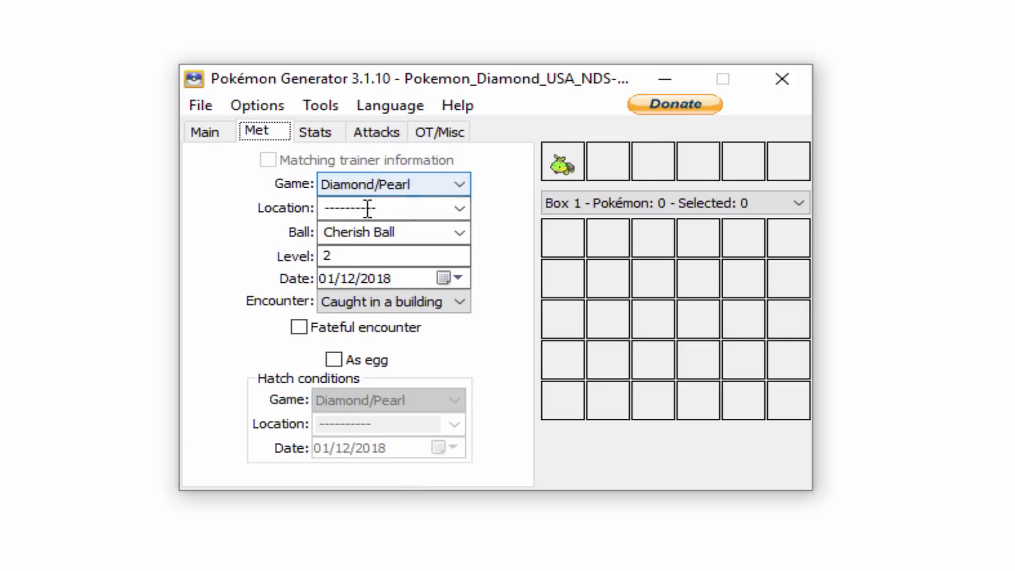
{"action": "mouse_move", "coordinate": [340, 255]}
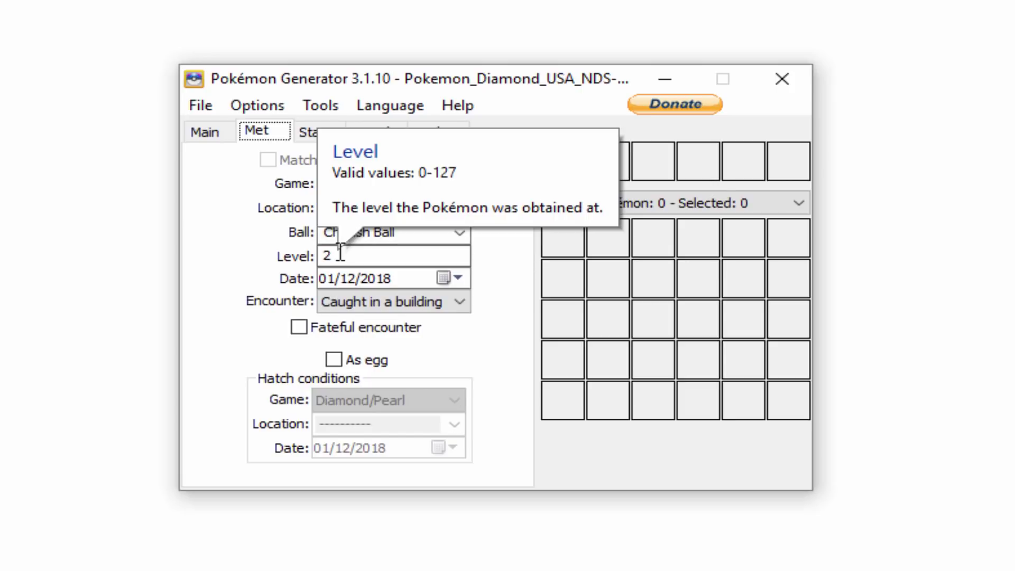
{"action": "left_click", "coordinate": [398, 231]}
{"action": "left_click", "coordinate": [467, 236]}
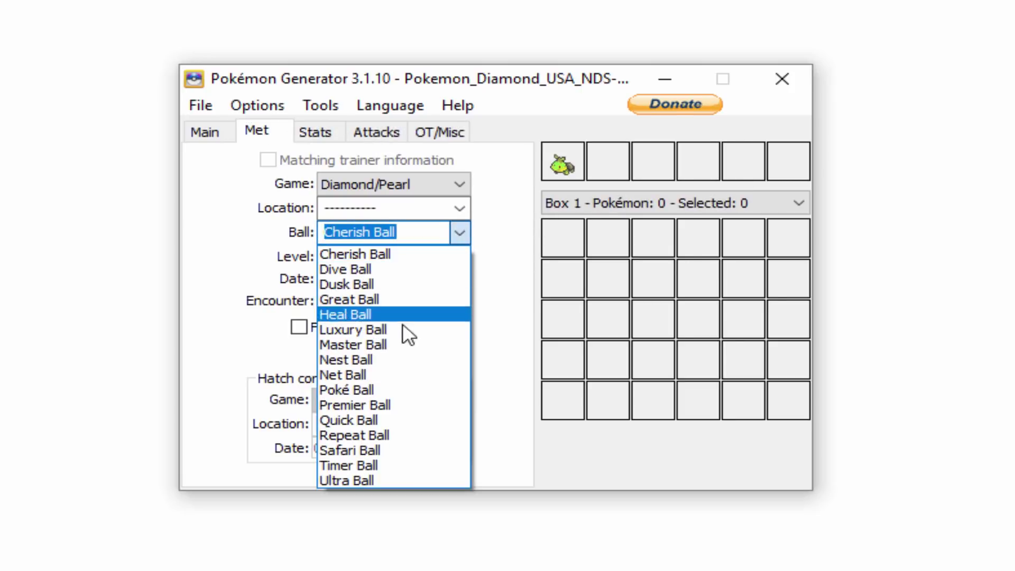
{"action": "left_click", "coordinate": [372, 316]}
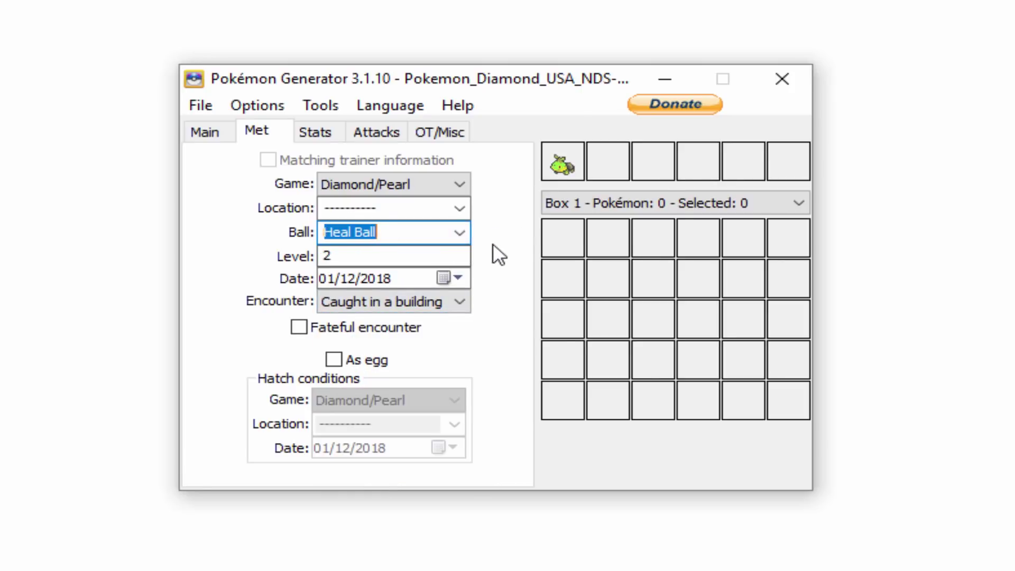
Set the Gengar's encounter type to Dialga/Palkia and mark it as a fateful encounter.
{"action": "left_click", "coordinate": [424, 304]}
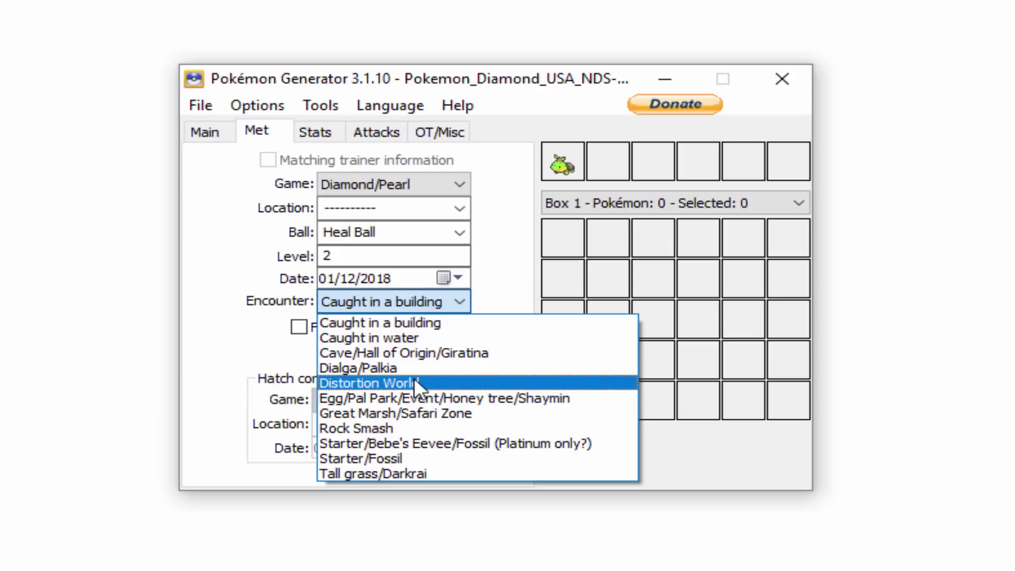
{"action": "left_click", "coordinate": [386, 368]}
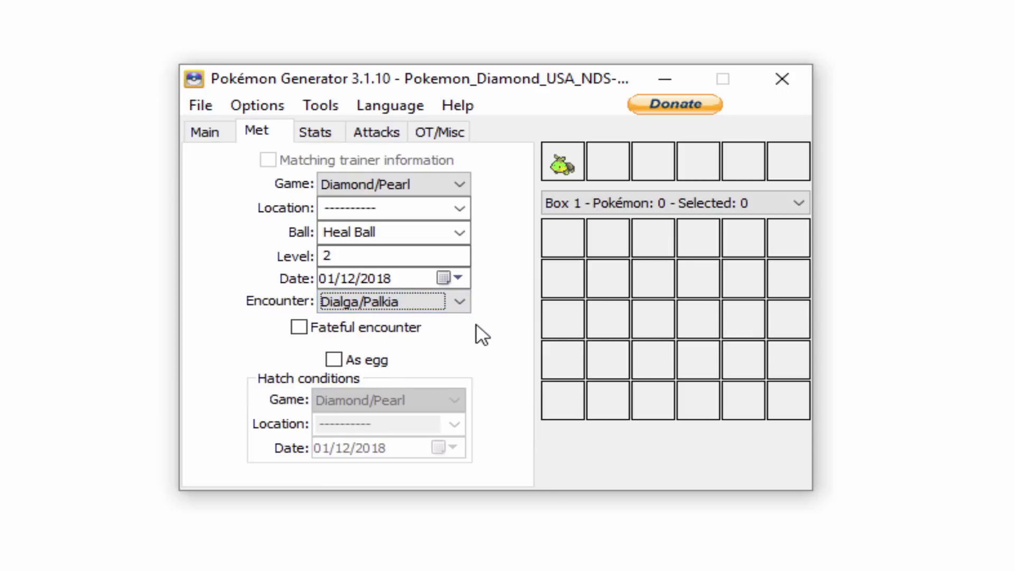
{"action": "left_click", "coordinate": [370, 337]}
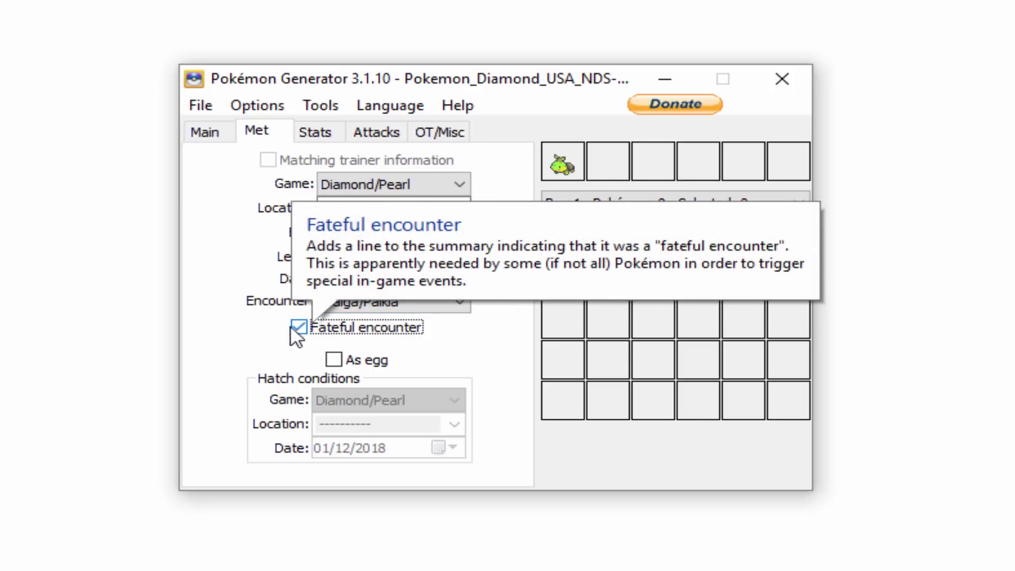
Randomize the Gengar's IVs.
{"action": "left_click", "coordinate": [333, 132]}
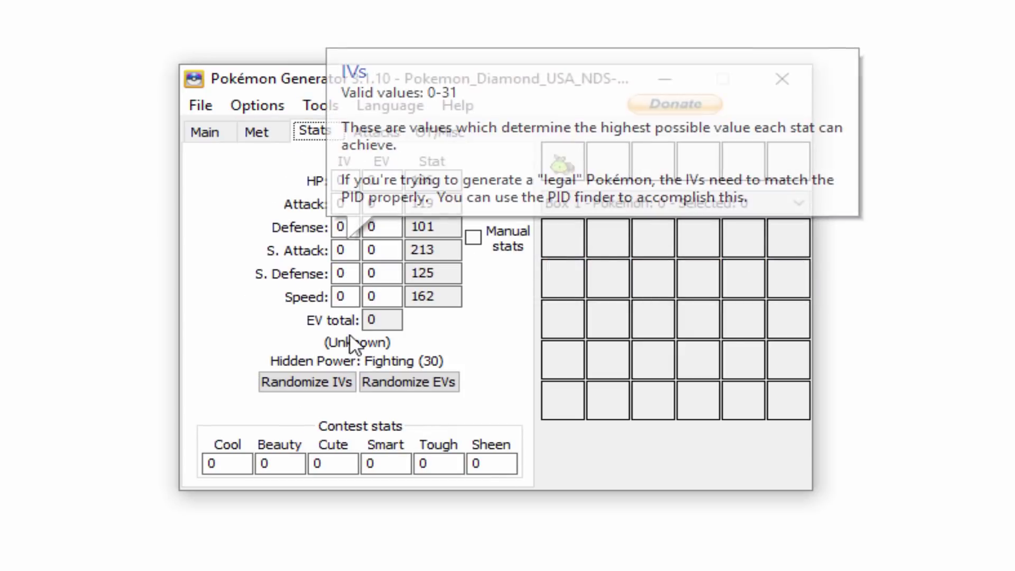
{"action": "left_click", "coordinate": [309, 381]}
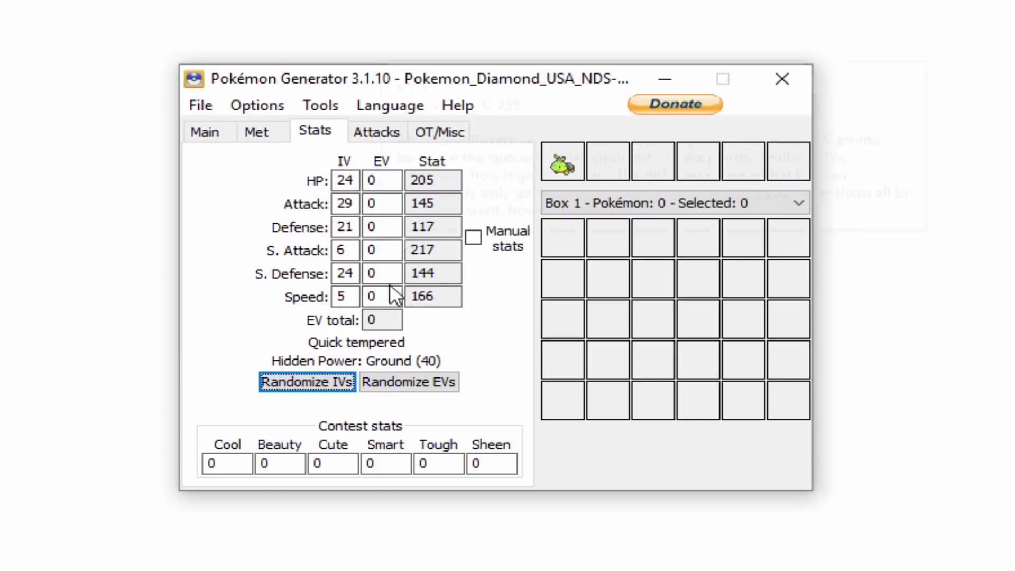
Give the Gengar the attacks Dream Eater, Air Cutter, Flamethrower and Aqua Tail, in that order.
{"action": "left_click", "coordinate": [373, 135]}
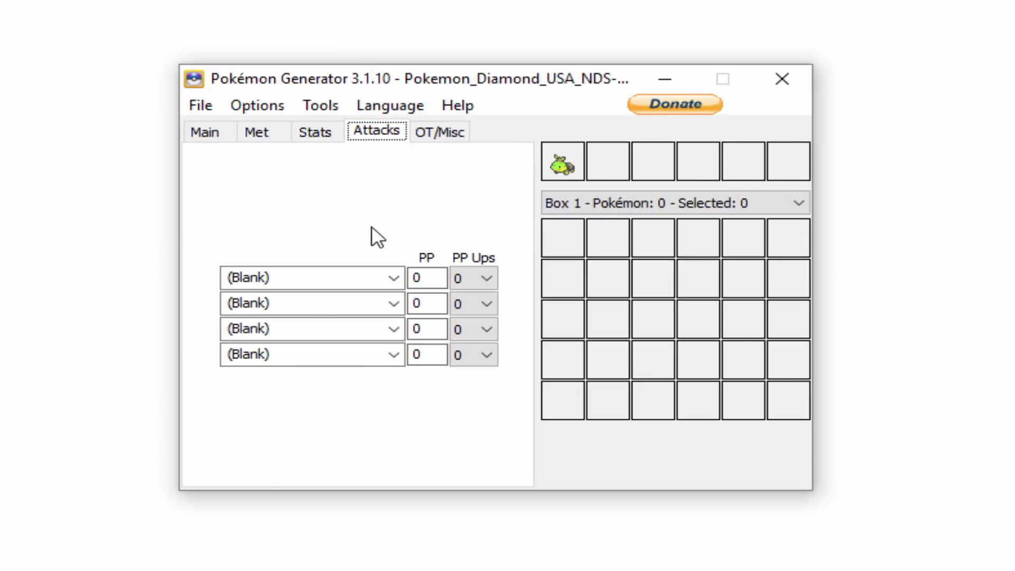
{"action": "left_click", "coordinate": [391, 277]}
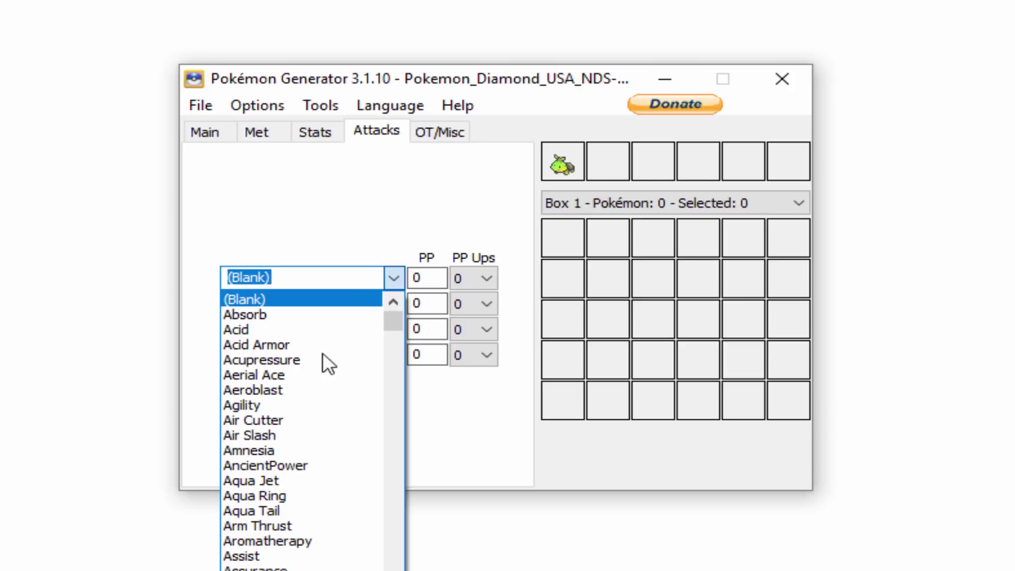
{"action": "scroll", "coordinate": [284, 444], "scroll_direction": "down", "scroll_amount": 7}
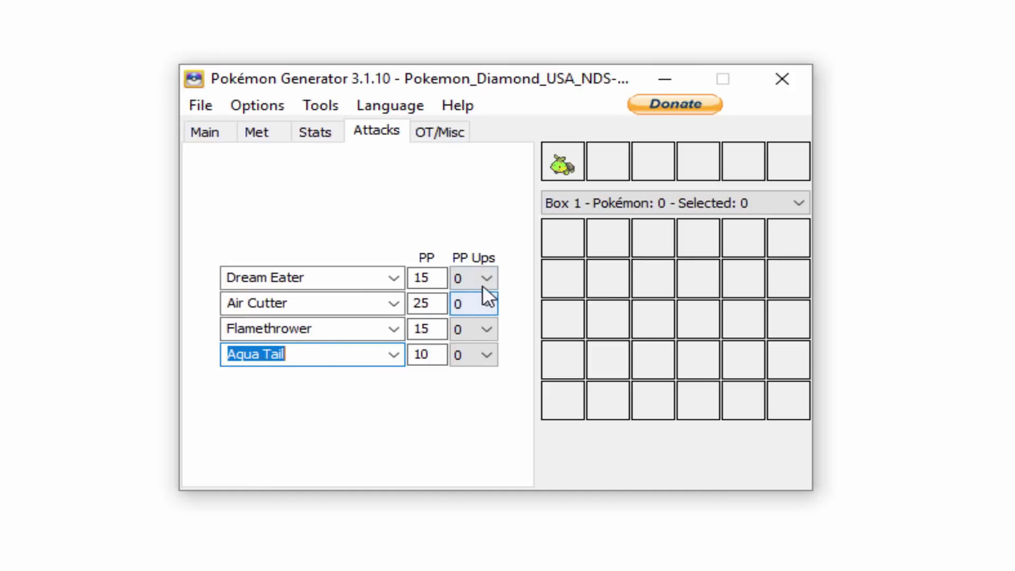
Set the PP Ups of all four attacks to 3.
{"action": "left_click", "coordinate": [485, 281]}
{"action": "left_click", "coordinate": [475, 346]}
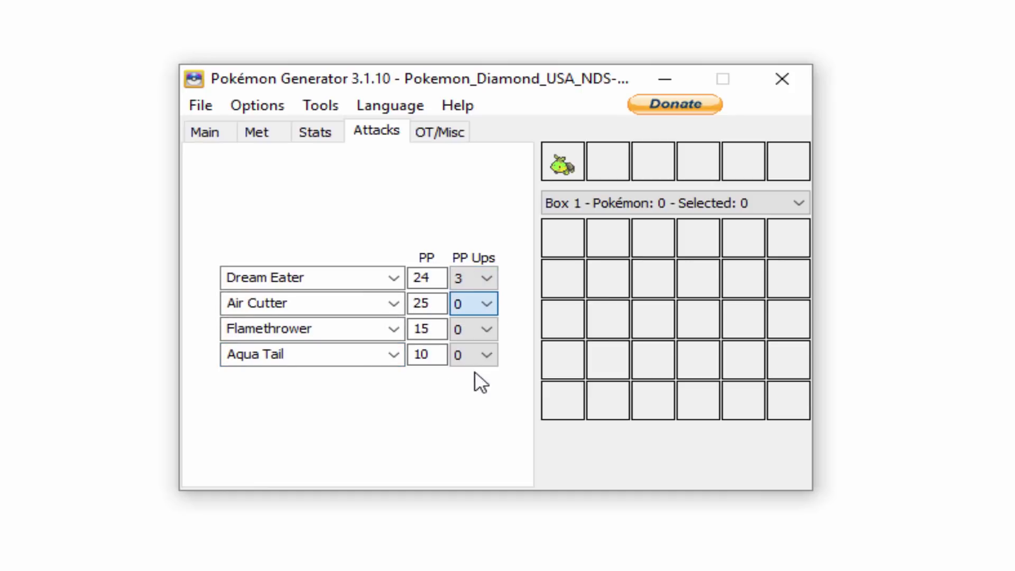
{"action": "left_click", "coordinate": [478, 329]}
{"action": "left_click", "coordinate": [469, 394]}
{"action": "left_click", "coordinate": [476, 355]}
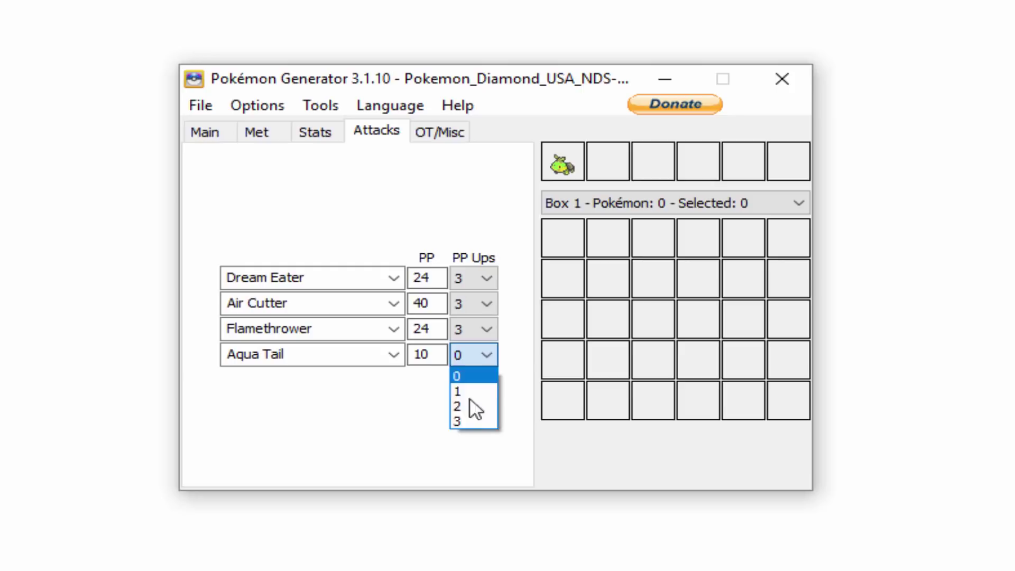
{"action": "left_click", "coordinate": [469, 422]}
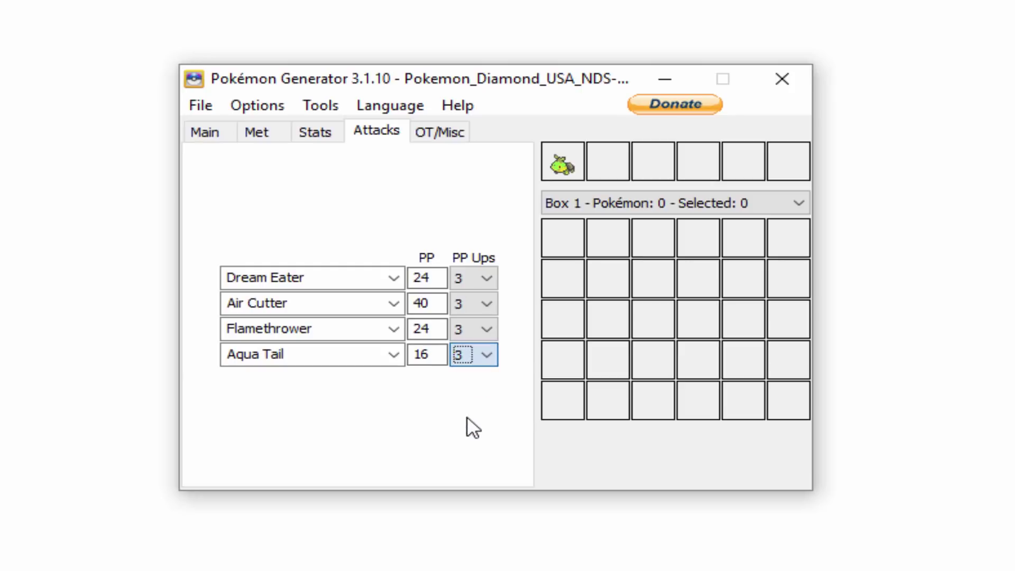
Award the Gengar the Cute Ribbon Master ribbon and close the ribbon list.
{"action": "left_click", "coordinate": [430, 138]}
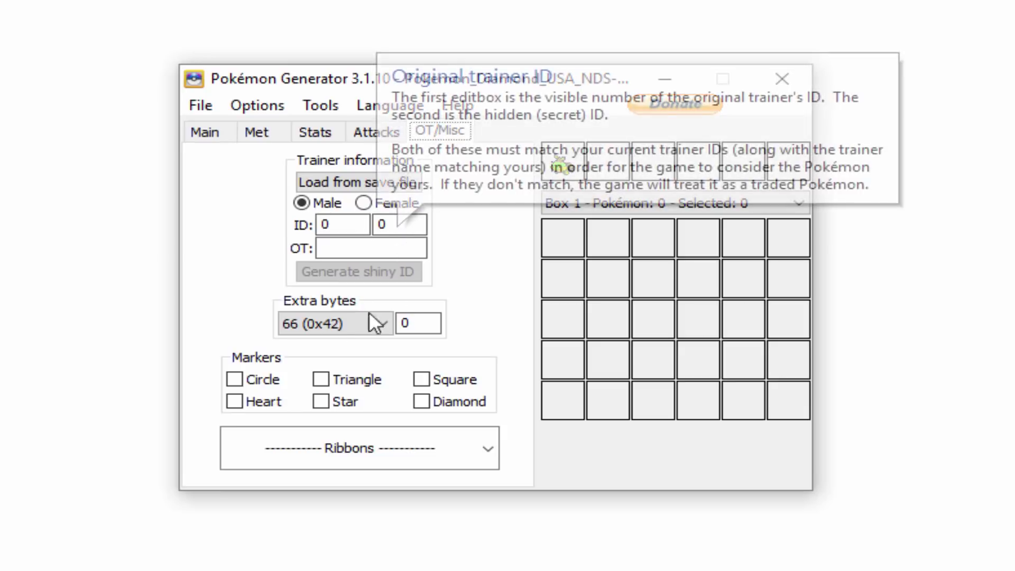
{"action": "left_click", "coordinate": [360, 445]}
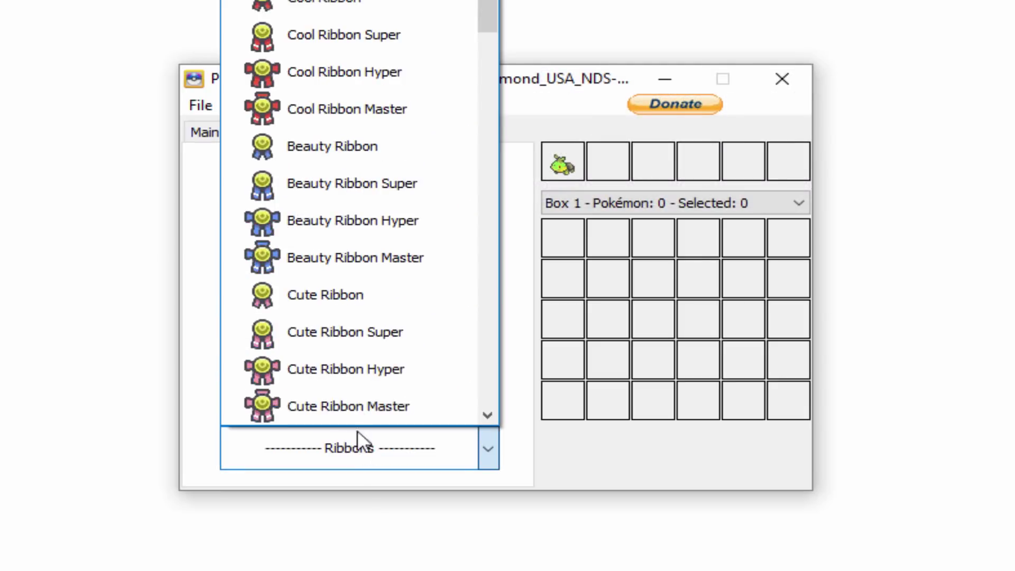
{"action": "scroll", "coordinate": [363, 390], "scroll_direction": "down", "scroll_amount": 9}
{"action": "left_click_drag", "start_coordinate": [480, 145], "coordinate": [480, 389]}
{"action": "left_click", "coordinate": [338, 407]}
{"action": "left_click", "coordinate": [518, 363]}
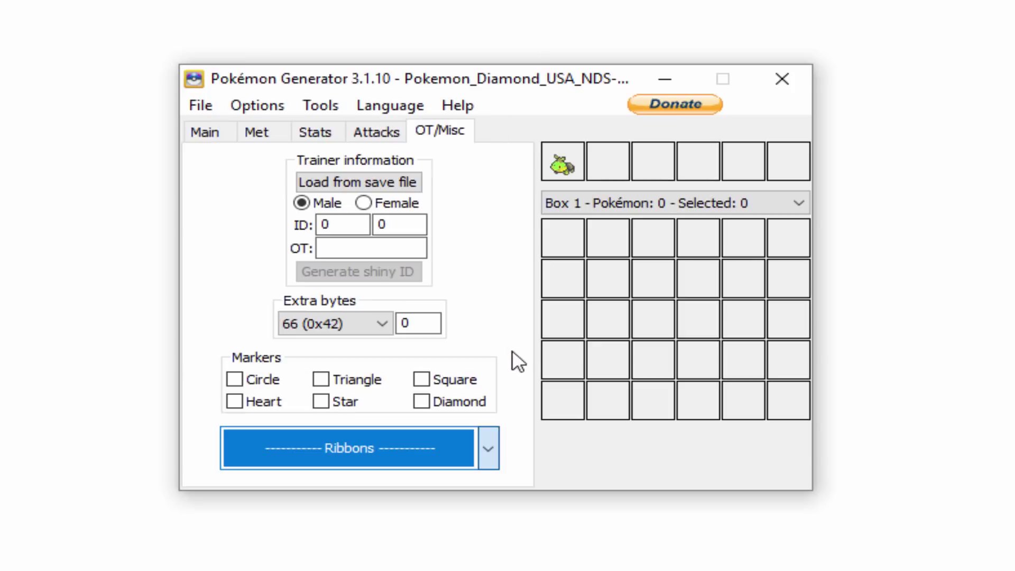
Add the Heart marker to the Gengar and check which ribbons are selected.
{"action": "mouse_move", "coordinate": [246, 378]}
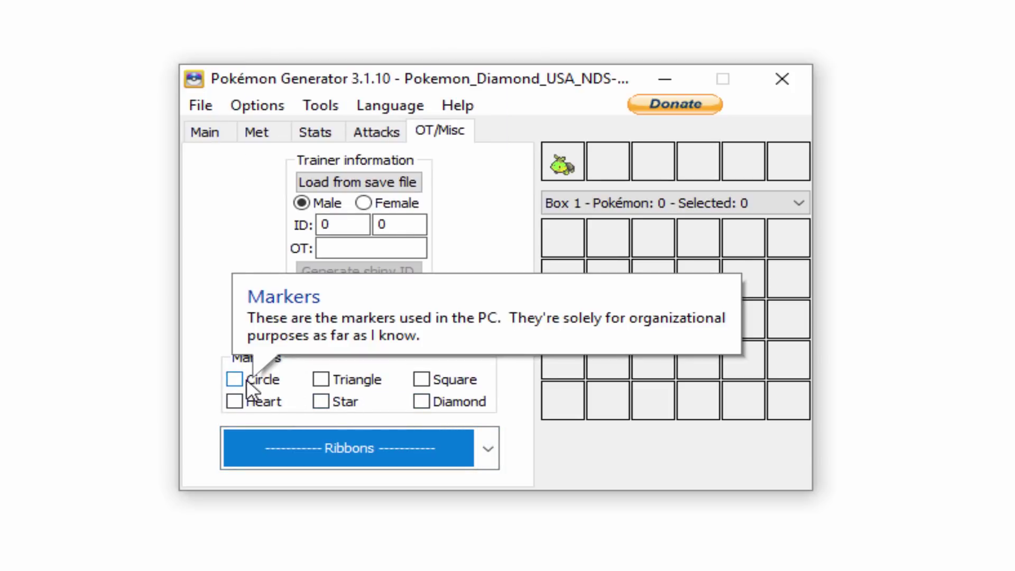
{"action": "left_click", "coordinate": [236, 402]}
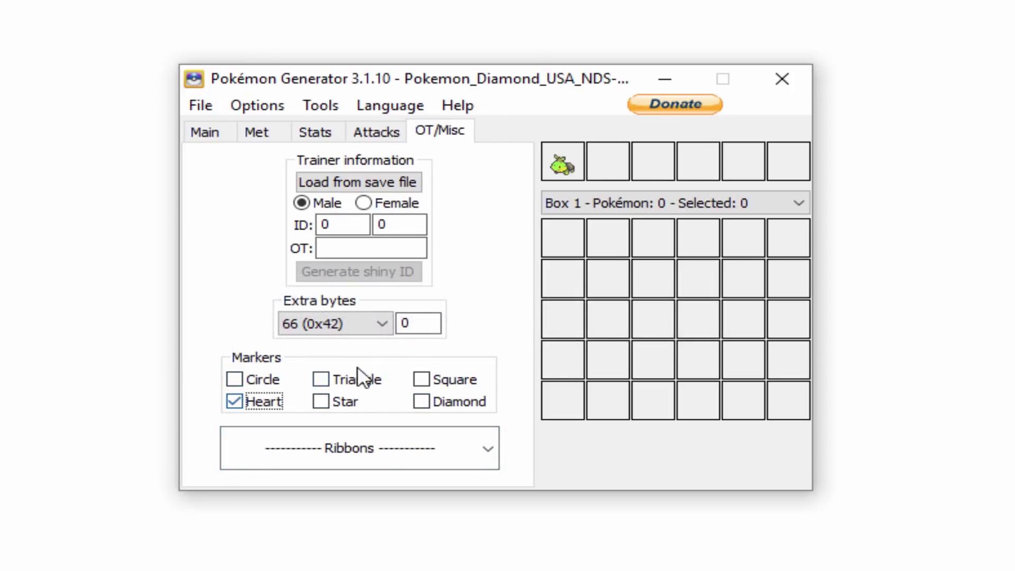
{"action": "left_click", "coordinate": [392, 461]}
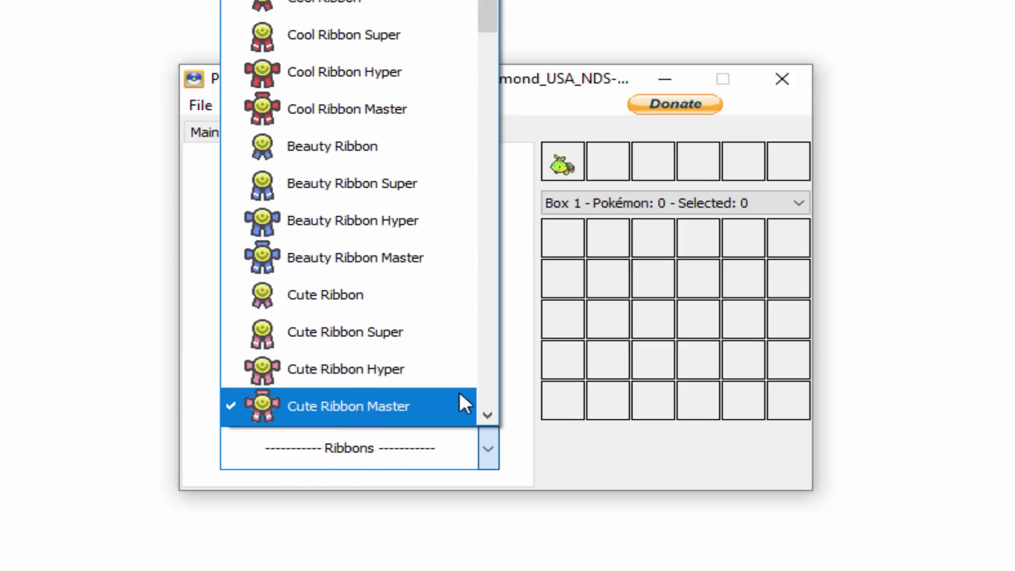
{"action": "left_click", "coordinate": [510, 370]}
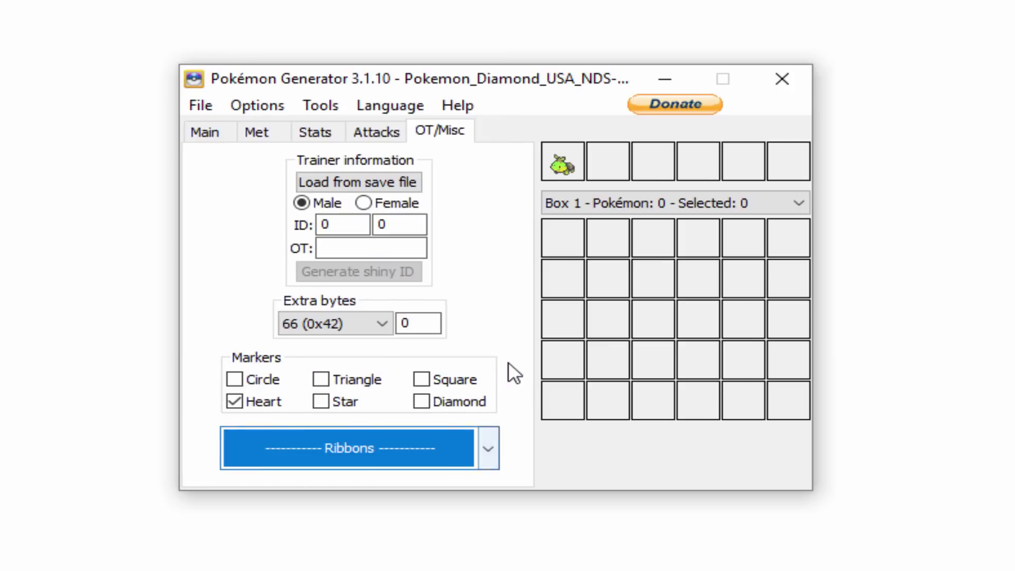
Place the generated Gengar in the second party slot and in the first two slots of Box 1.
{"action": "right_click", "coordinate": [605, 158]}
{"action": "left_click", "coordinate": [633, 200]}
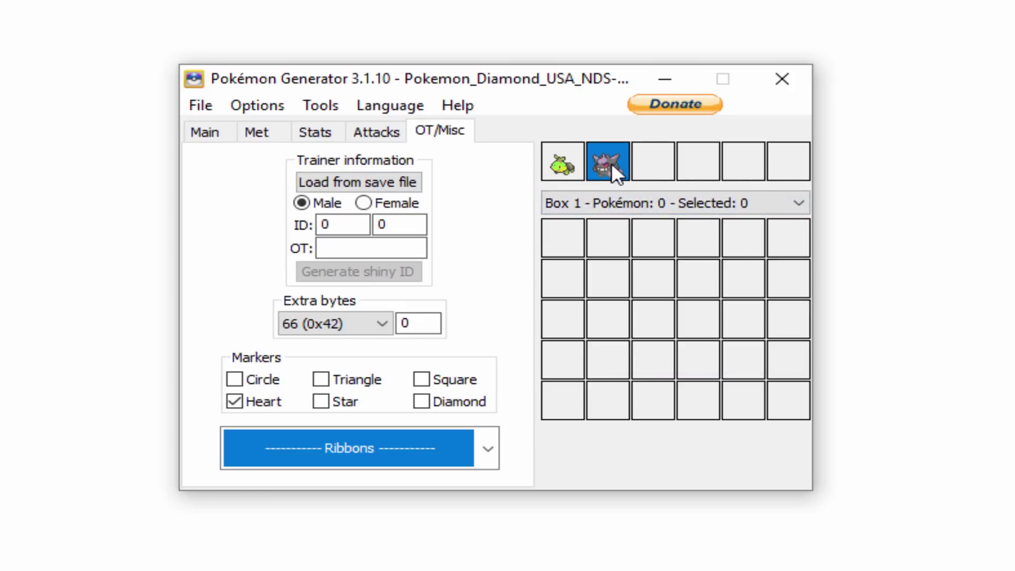
{"action": "right_click", "coordinate": [568, 235]}
{"action": "left_click", "coordinate": [584, 267]}
{"action": "right_click", "coordinate": [608, 240]}
{"action": "left_click", "coordinate": [633, 270]}
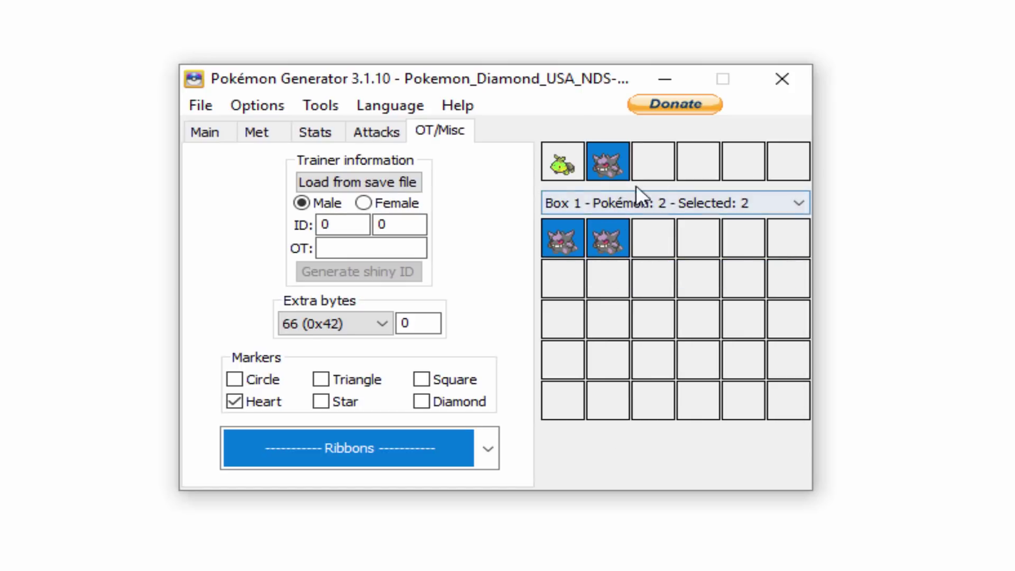
Deselect all the selected Pokémon in the party and in Box 1.
{"action": "left_click", "coordinate": [577, 226]}
{"action": "left_click", "coordinate": [605, 232]}
{"action": "right_click", "coordinate": [655, 242]}
{"action": "left_click", "coordinate": [619, 278]}
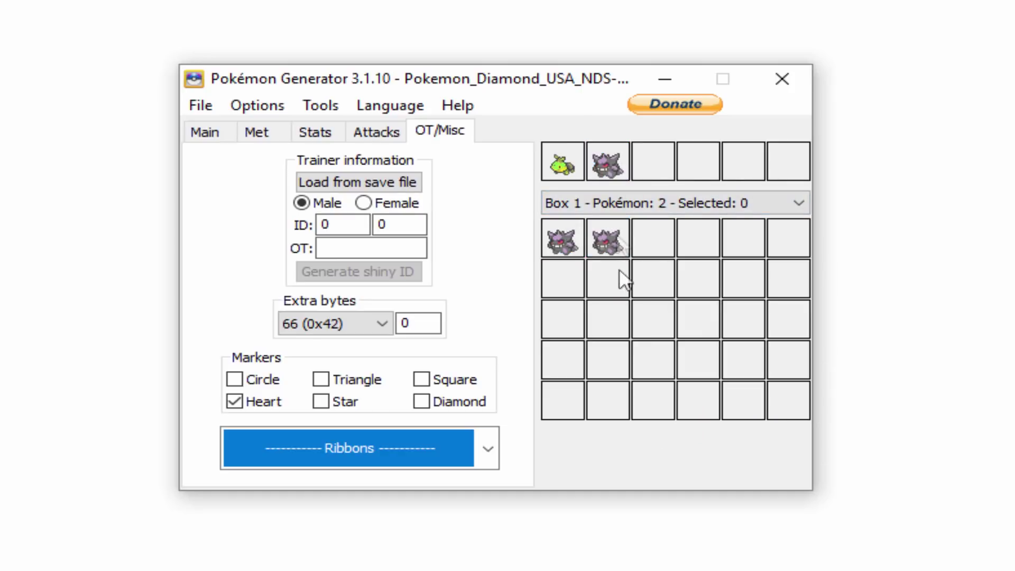
Change the Pokémon's species to Gyarados and place it in the third party slot.
{"action": "left_click", "coordinate": [205, 132]}
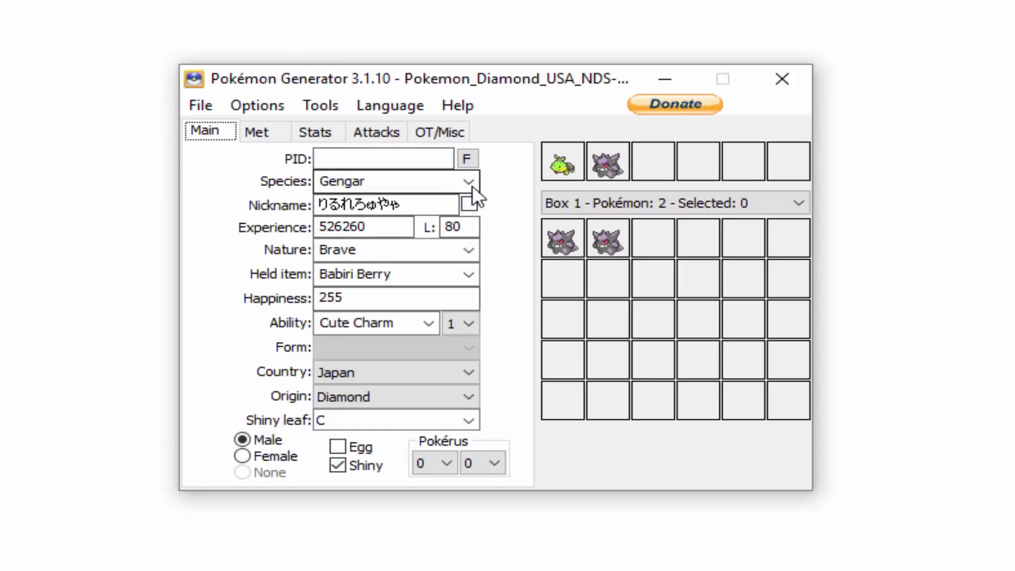
{"action": "left_click", "coordinate": [468, 182]}
{"action": "scroll", "coordinate": [376, 344], "scroll_direction": "down", "scroll_amount": 5}
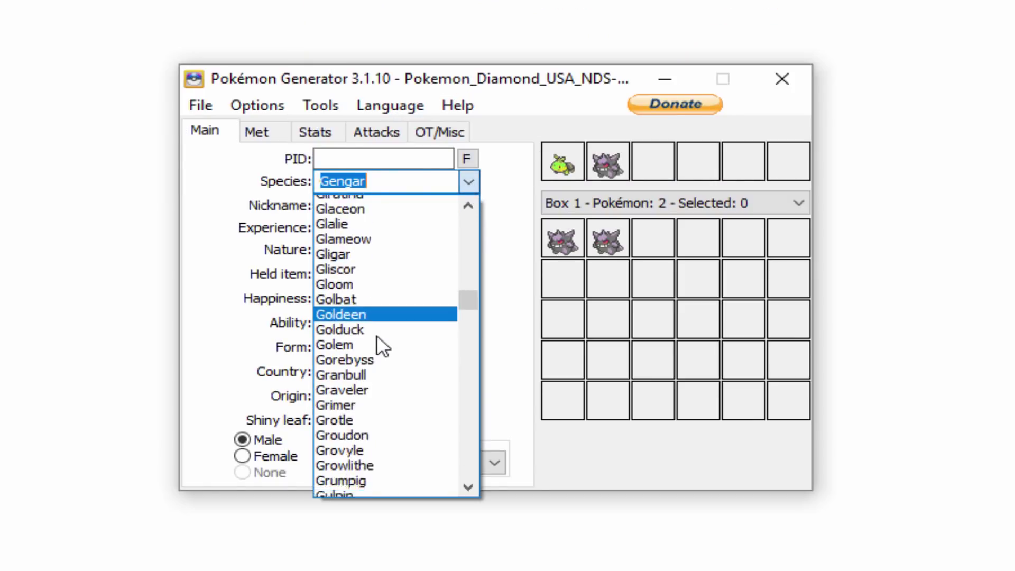
{"action": "left_click", "coordinate": [356, 354]}
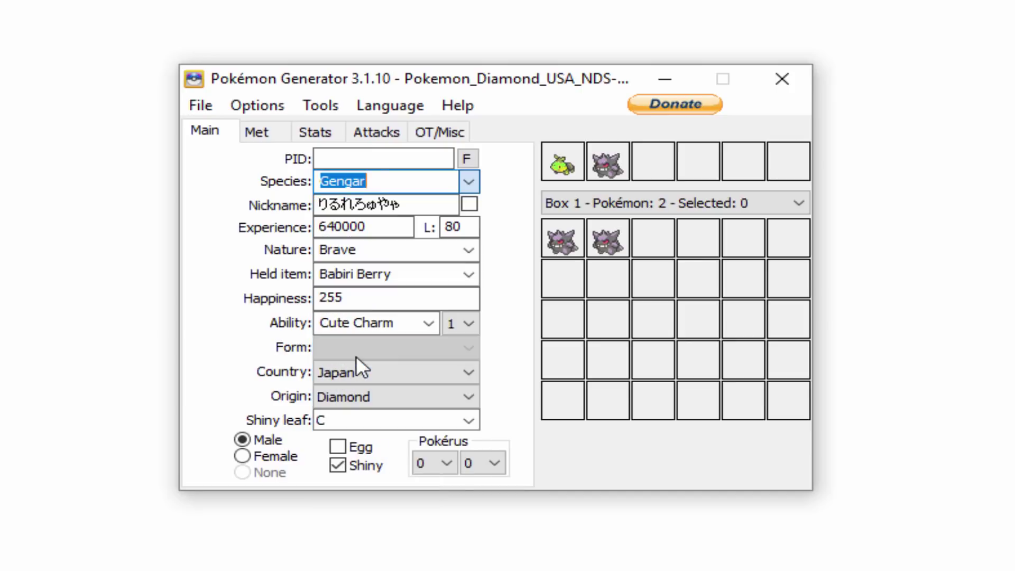
{"action": "right_click", "coordinate": [649, 168]}
{"action": "left_click", "coordinate": [682, 208]}
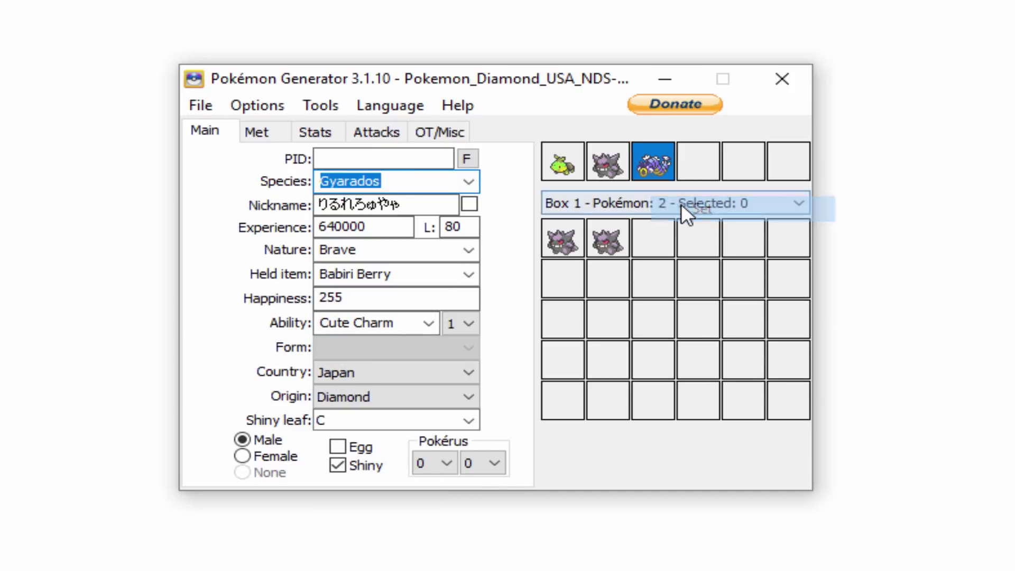
Change the Pokémon's species to Charizard and place it in the fourth party slot.
{"action": "left_click", "coordinate": [332, 135]}
{"action": "left_click", "coordinate": [205, 132]}
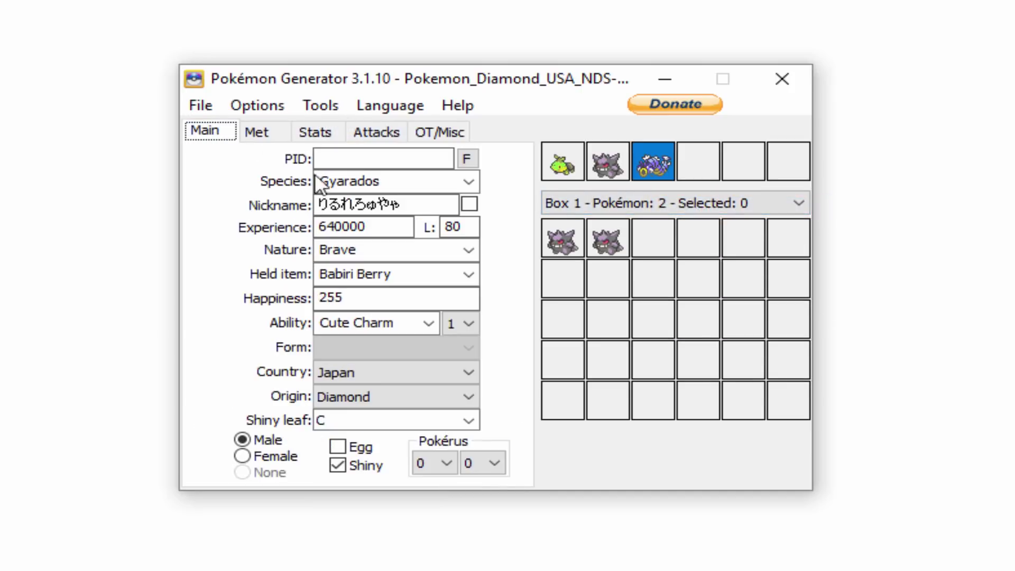
{"action": "left_click", "coordinate": [469, 181]}
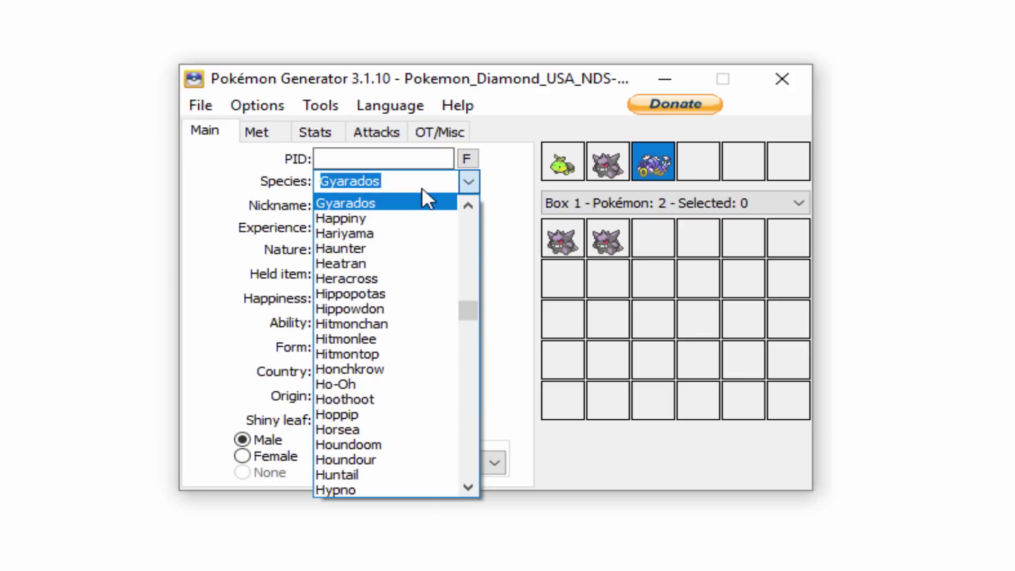
{"action": "type", "text": "ch"}
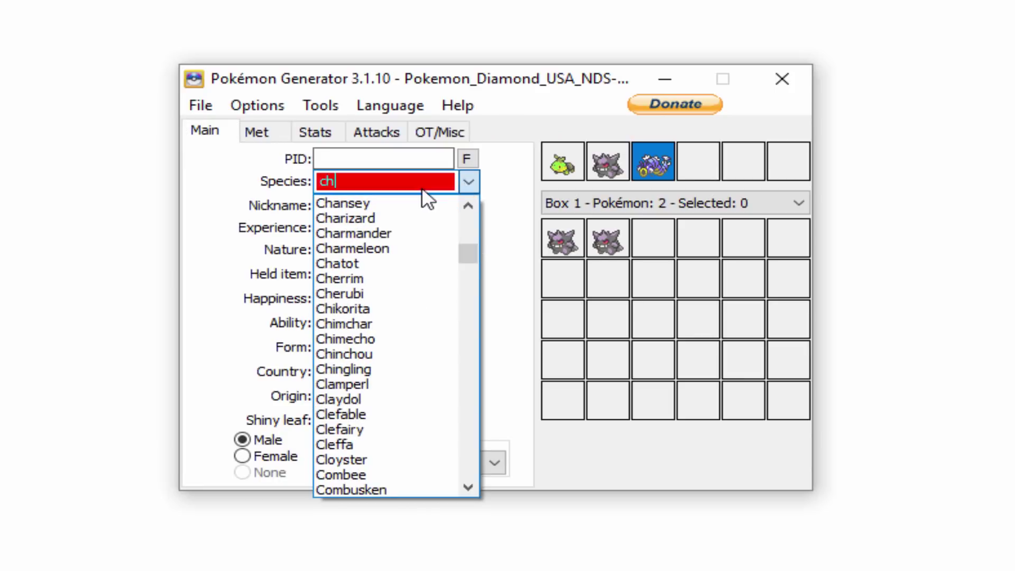
{"action": "left_click", "coordinate": [325, 217]}
{"action": "right_click", "coordinate": [700, 162]}
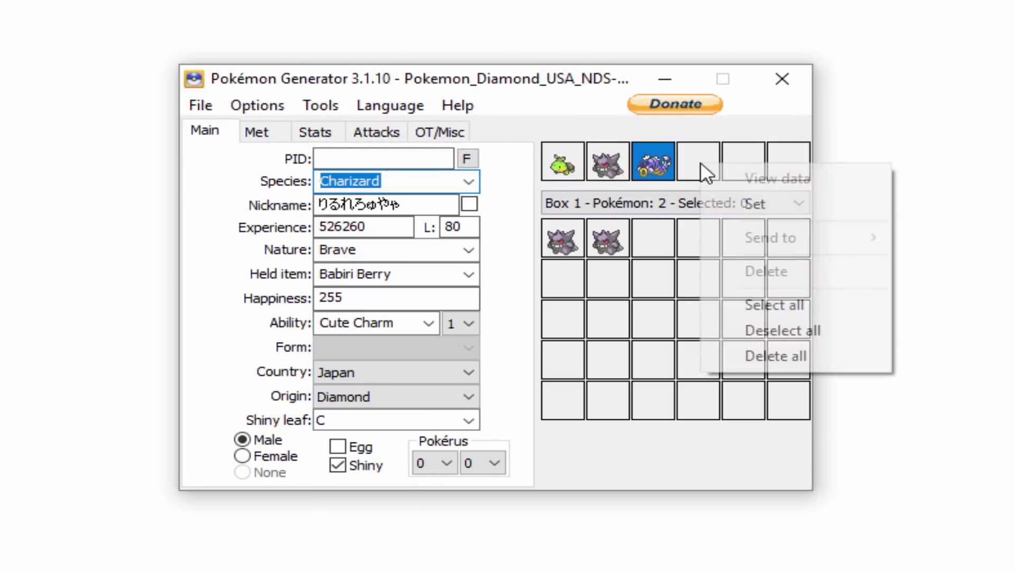
{"action": "left_click", "coordinate": [737, 202]}
{"action": "left_click", "coordinate": [204, 132]}
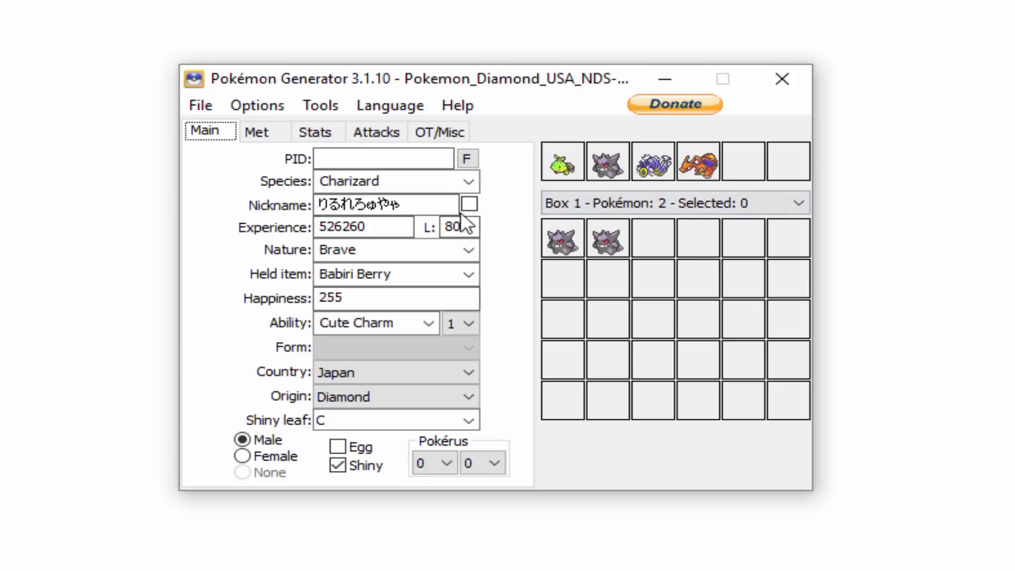
Save the edited save file to the USB drive as Pokemon_Diamond_USA_NDS-LGC.nds.sav, replacing the existing file.
{"action": "left_click", "coordinate": [202, 105]}
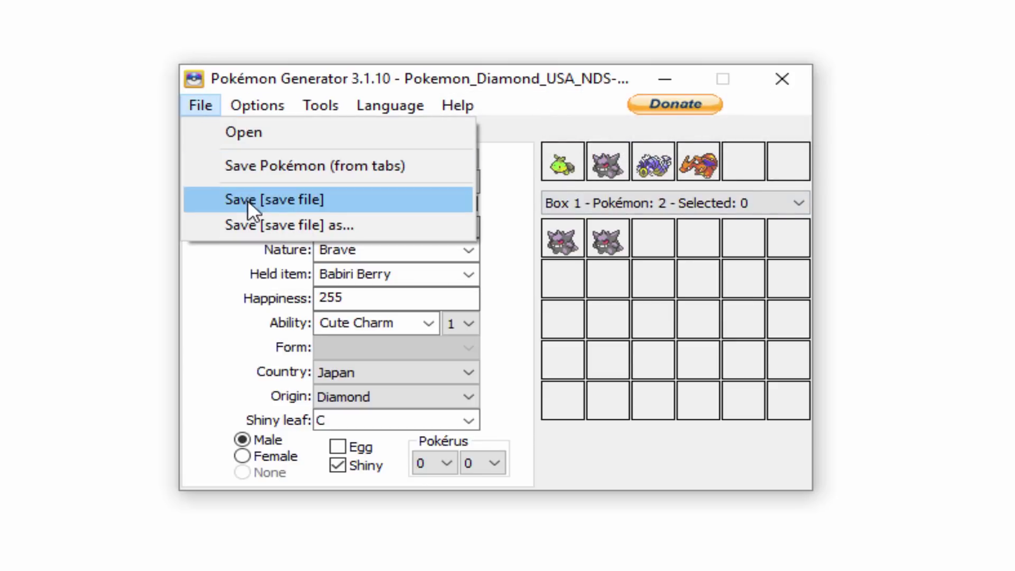
{"action": "left_click", "coordinate": [291, 225]}
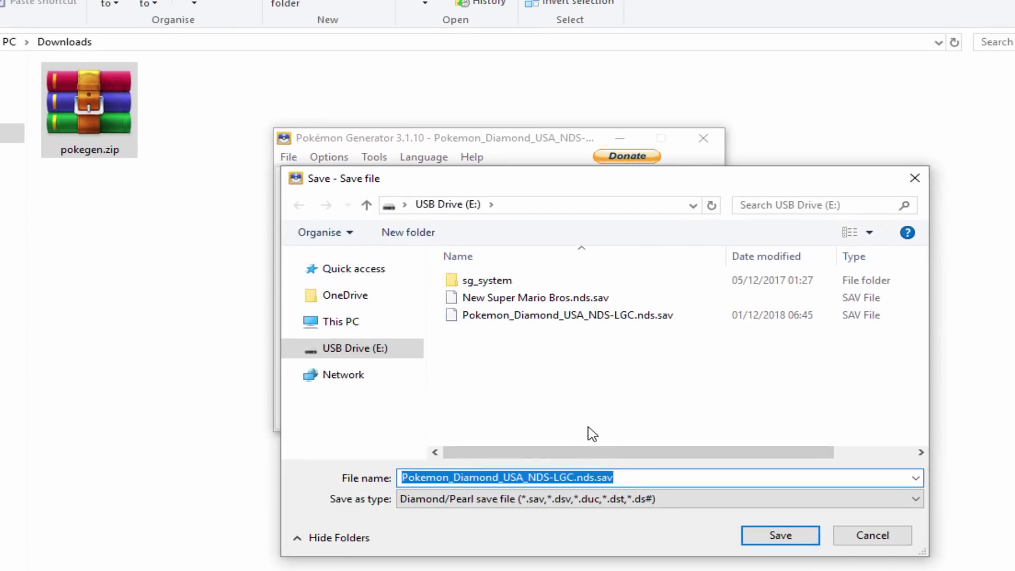
{"action": "left_click", "coordinate": [767, 537]}
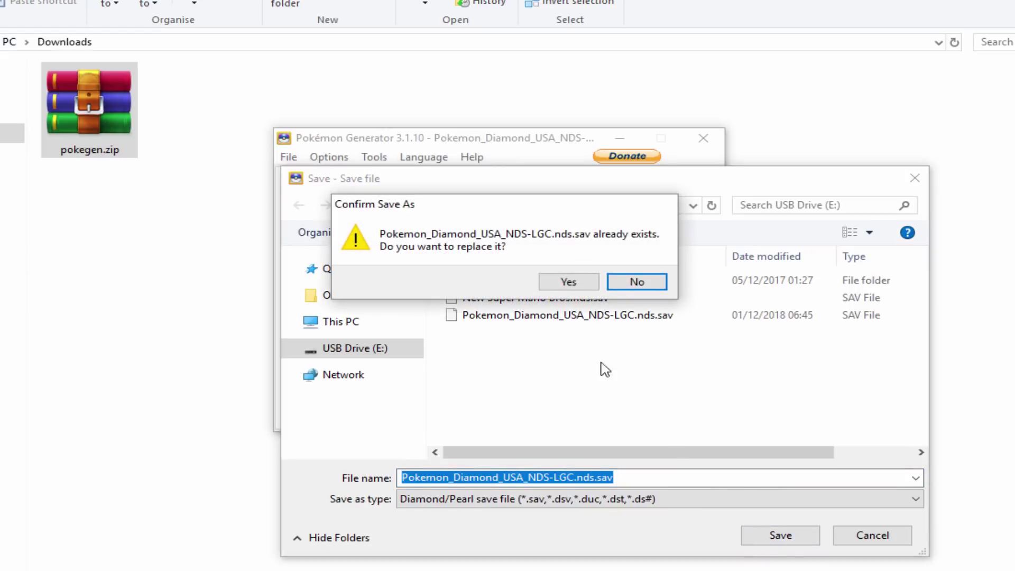
{"action": "left_click", "coordinate": [564, 280]}
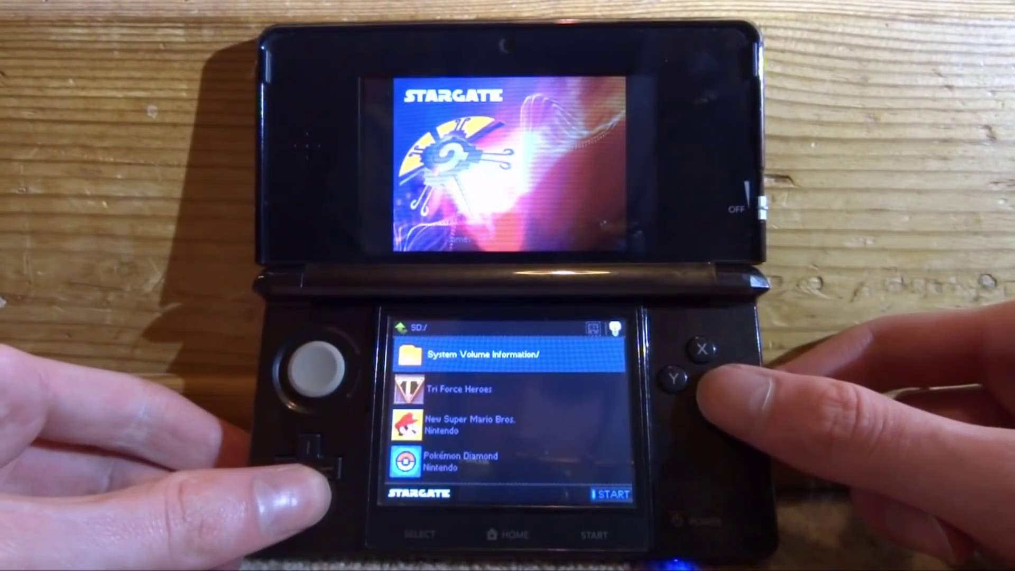
{"action": "key", "text": "Down"}
{"action": "key", "text": "Down"}
{"action": "key", "text": "Down"}
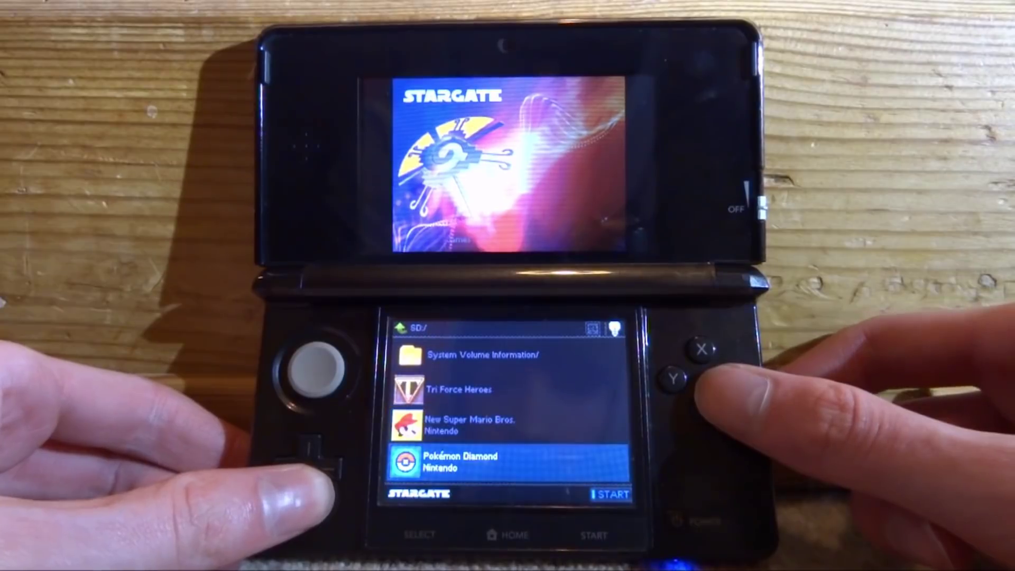
{"action": "key", "text": "Return"}
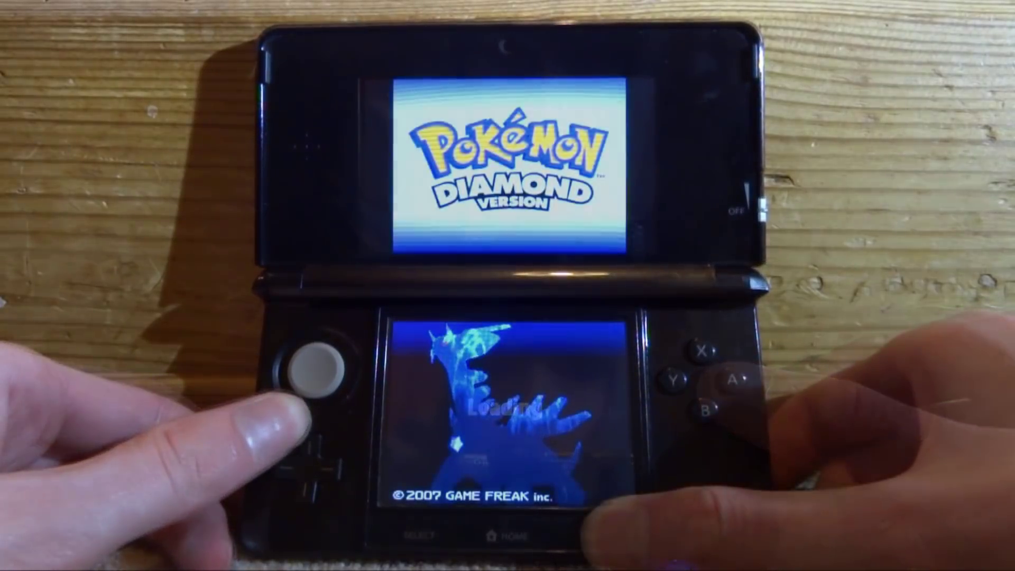
{"action": "key", "text": "Return"}
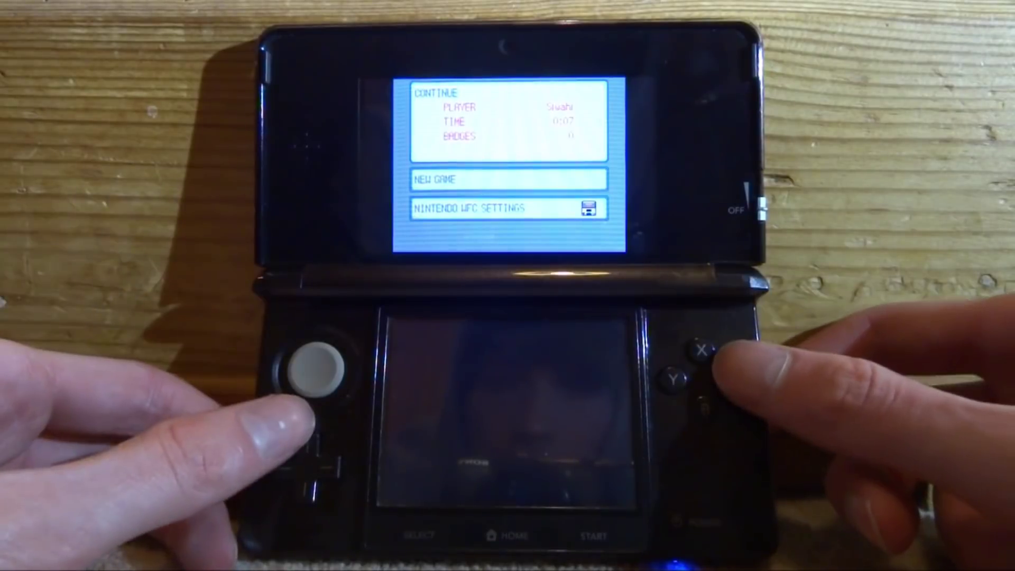
{"action": "key", "text": "Return"}
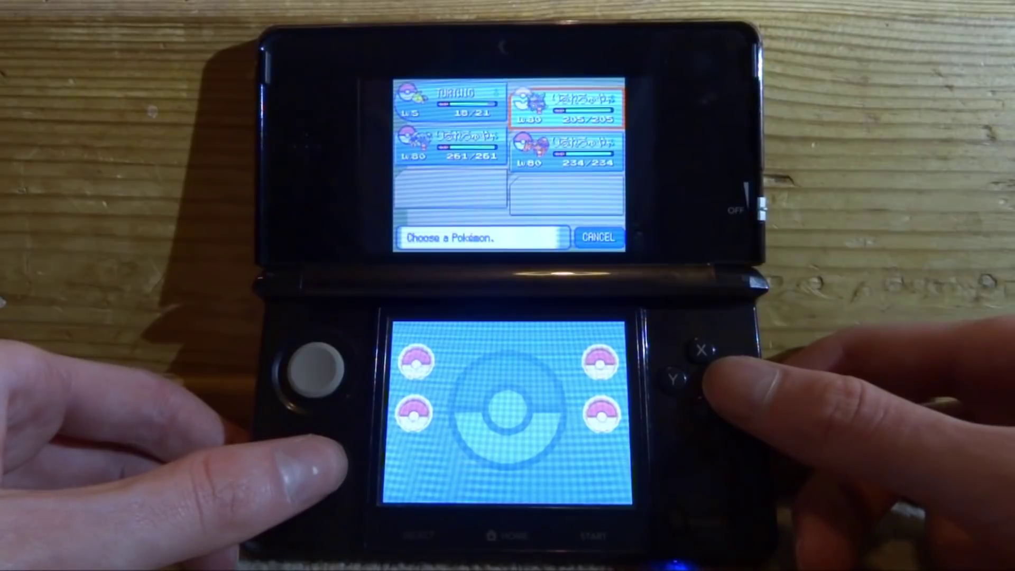
{"action": "key", "text": "Down"}
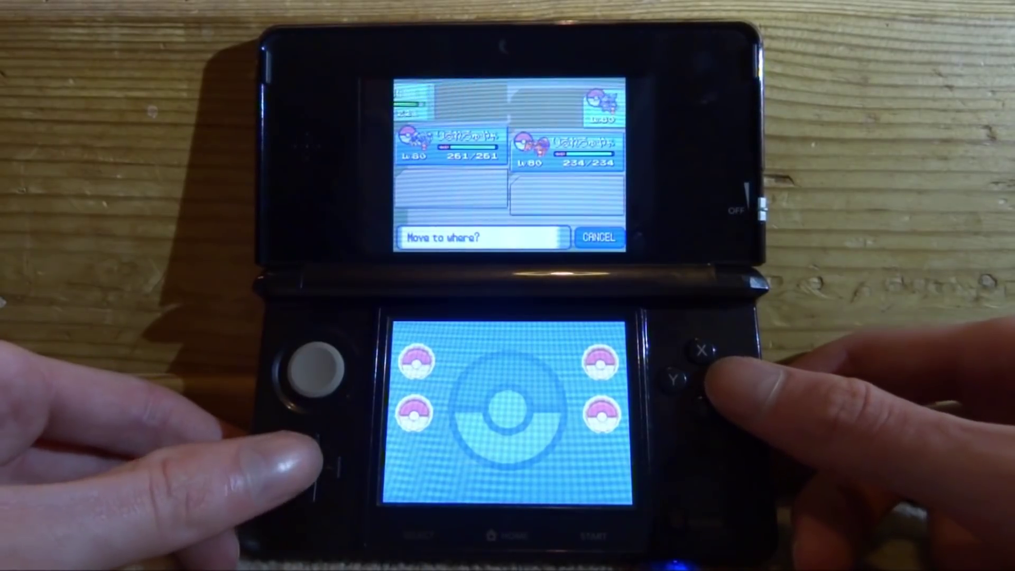
{"action": "key", "text": "a"}
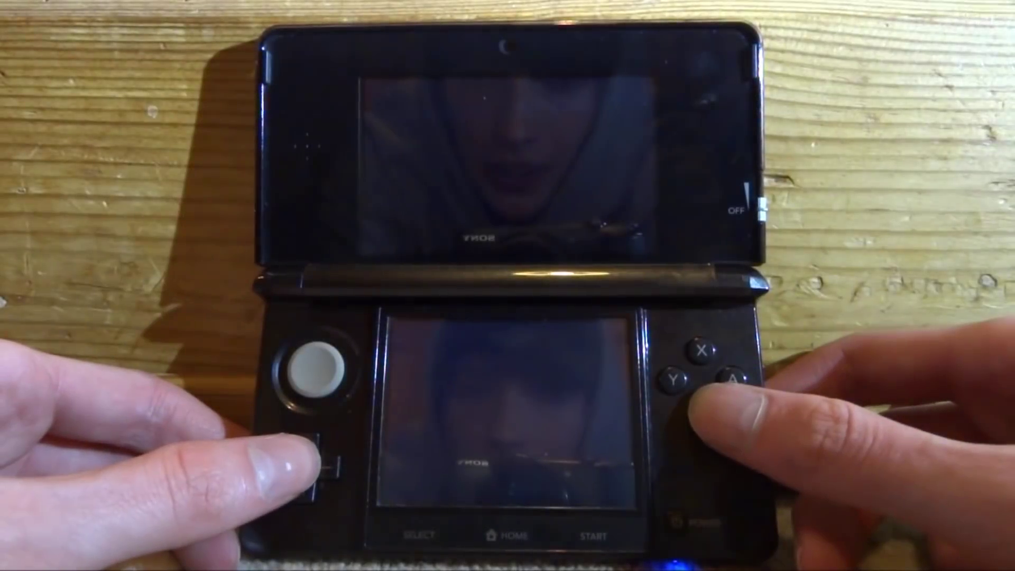
{"action": "key", "text": "b"}
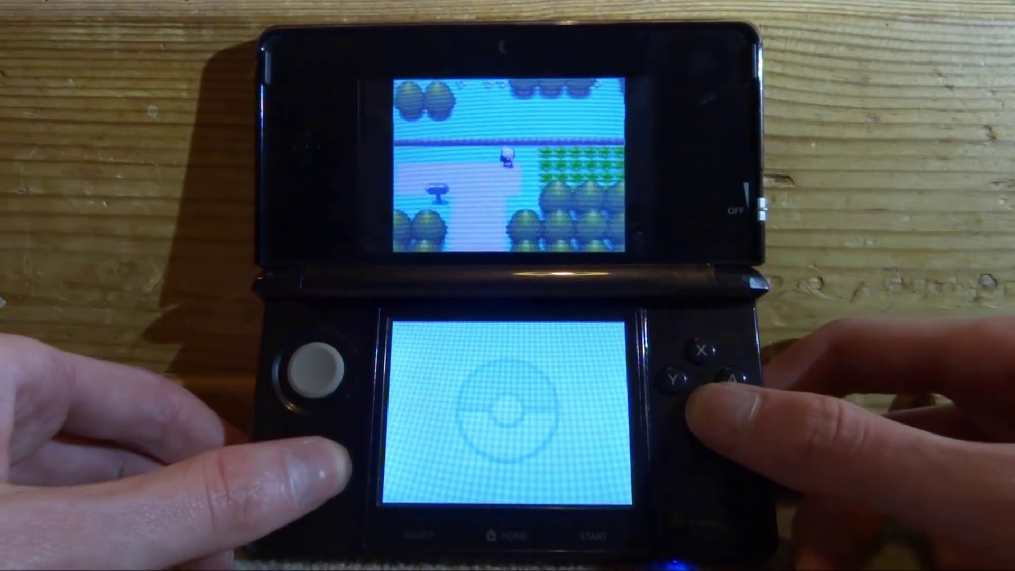
{"action": "key", "text": "Right"}
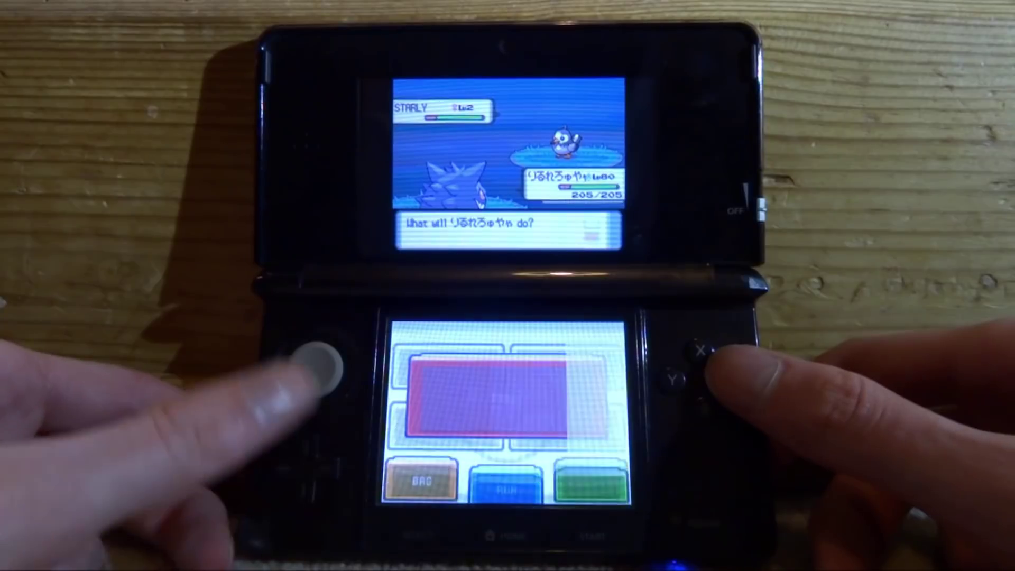
{"action": "key", "text": "Return"}
{"action": "key", "text": "Down"}
{"action": "key", "text": "Return"}
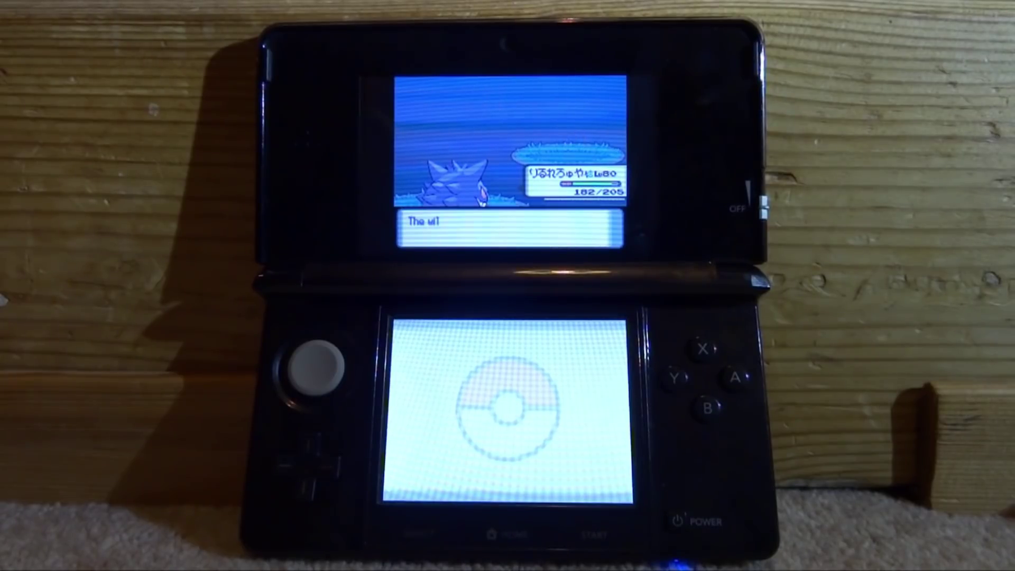
{"action": "key", "text": "a"}
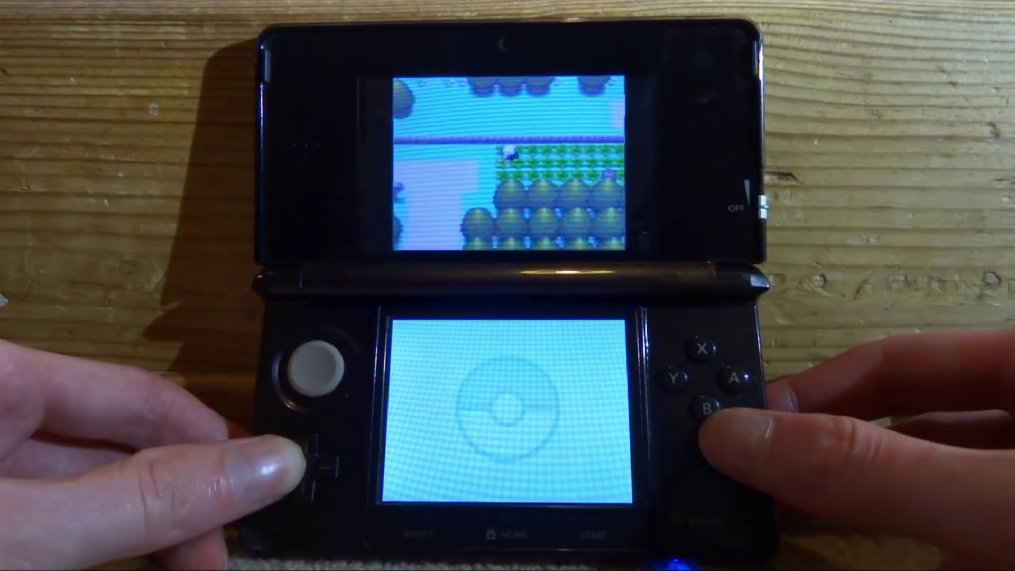
{"action": "key", "text": "Left"}
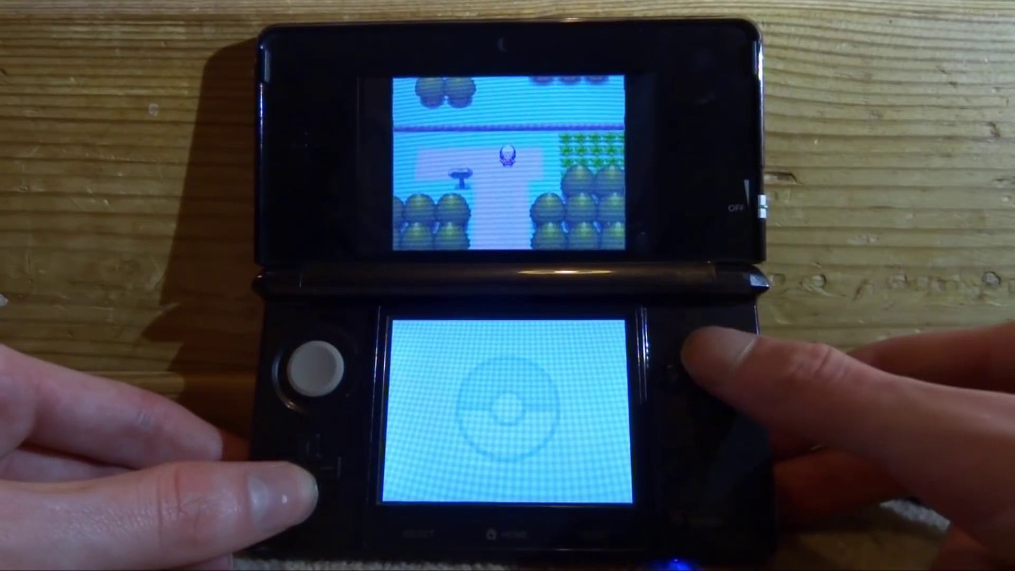
{"action": "key", "text": "Return"}
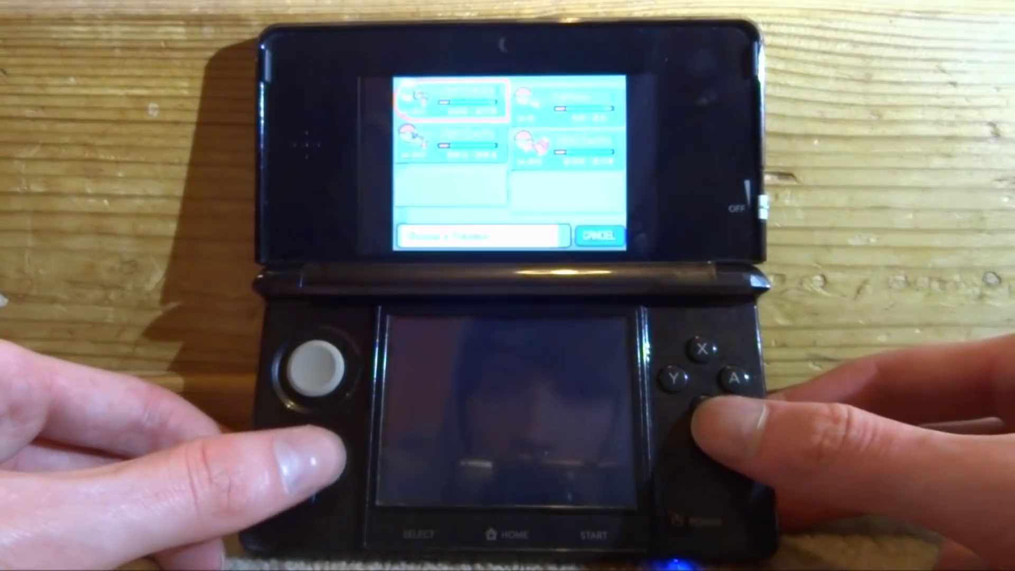